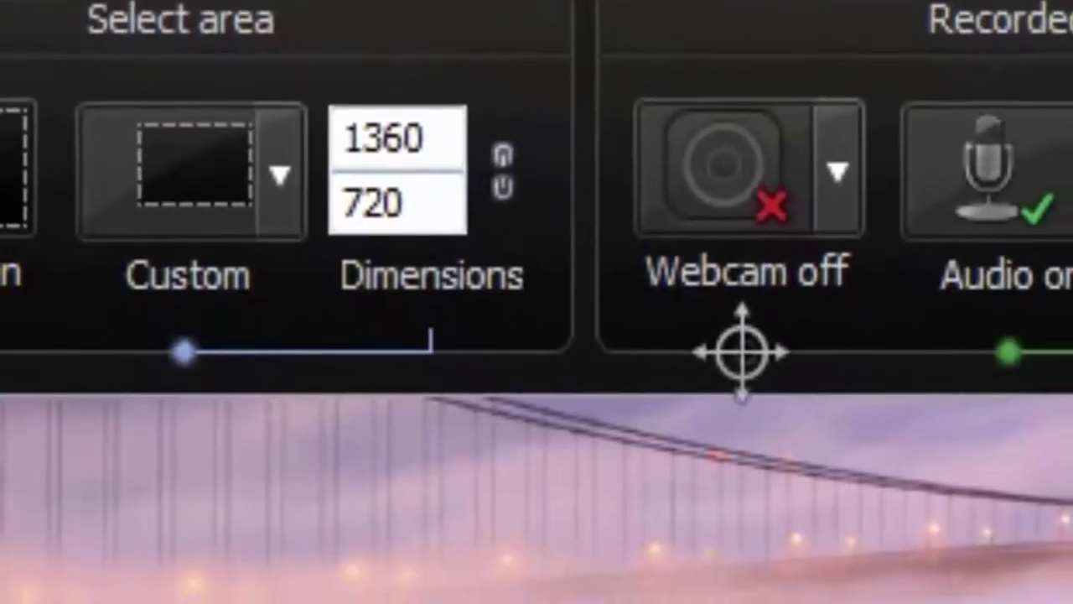
Examine the preset widescreen and standard dimensions available for the custom recording area.
{"action": "left_click", "coordinate": [280, 173]}
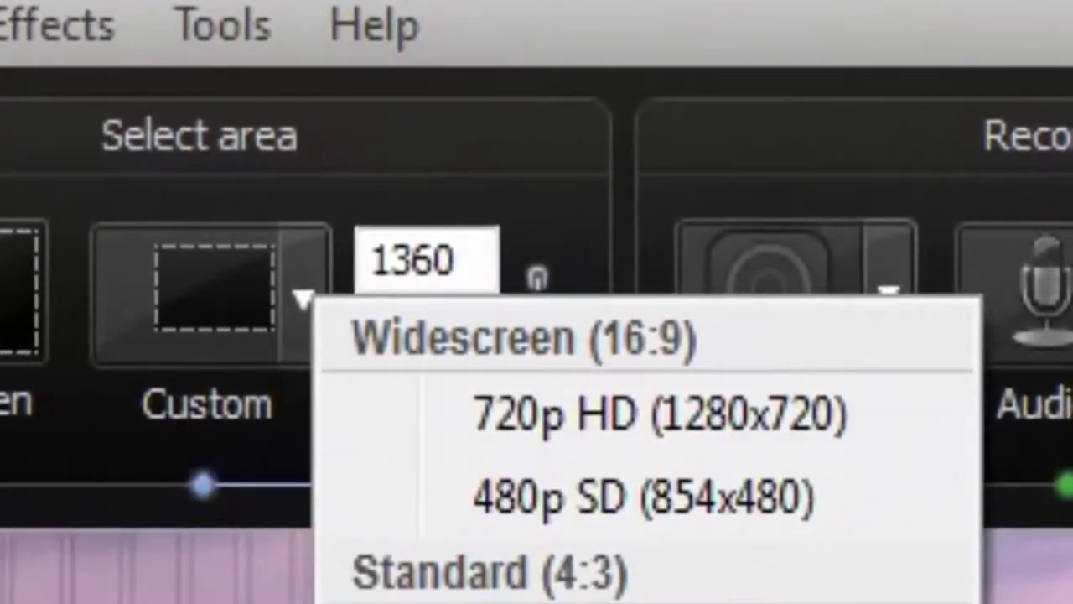
{"action": "key", "text": "Escape"}
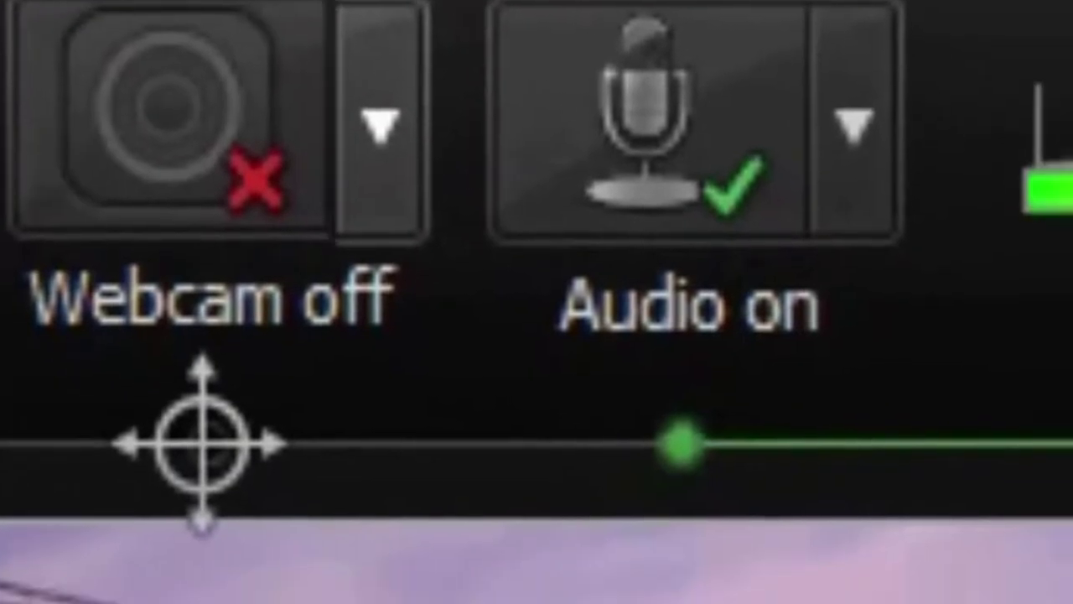
Open the recorder options from the webcam settings and review the inputs, general, hotkey and program settings.
{"action": "left_click", "coordinate": [479, 193]}
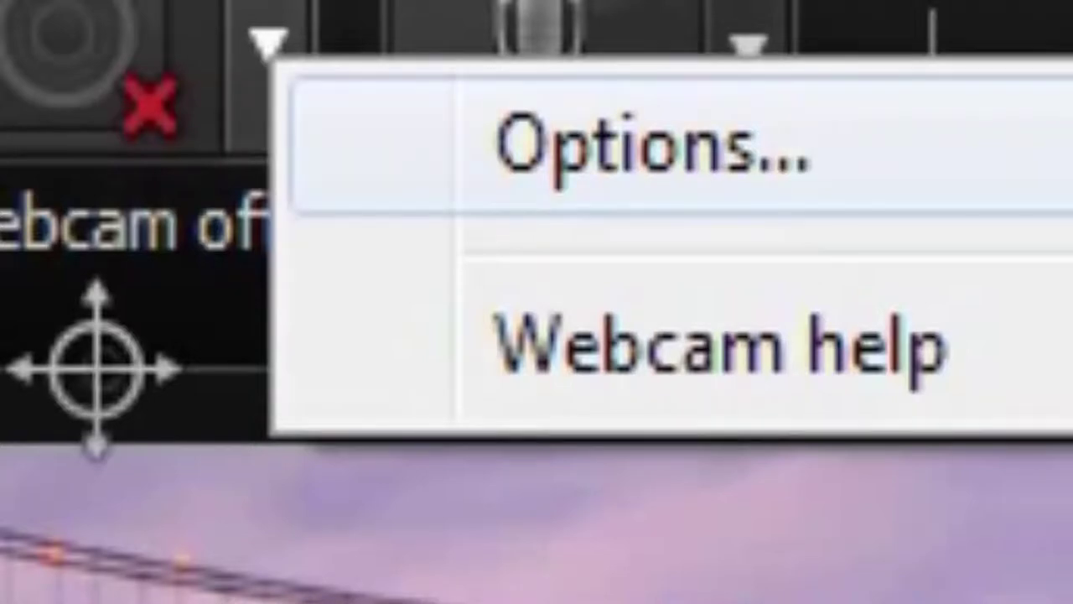
{"action": "key", "text": "Escape"}
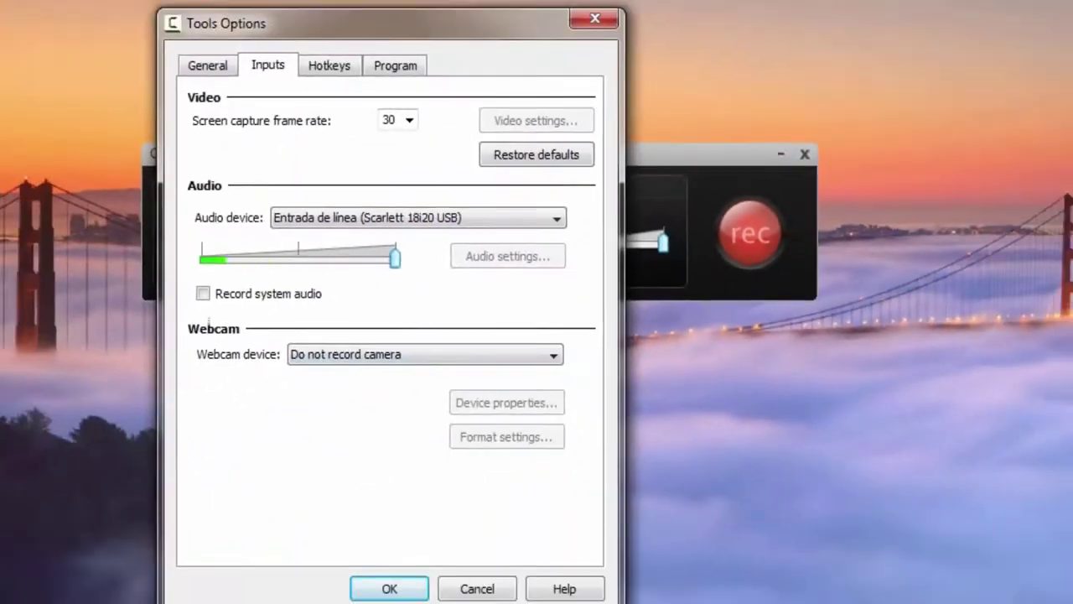
{"action": "key", "text": "ctrl+shift+Tab"}
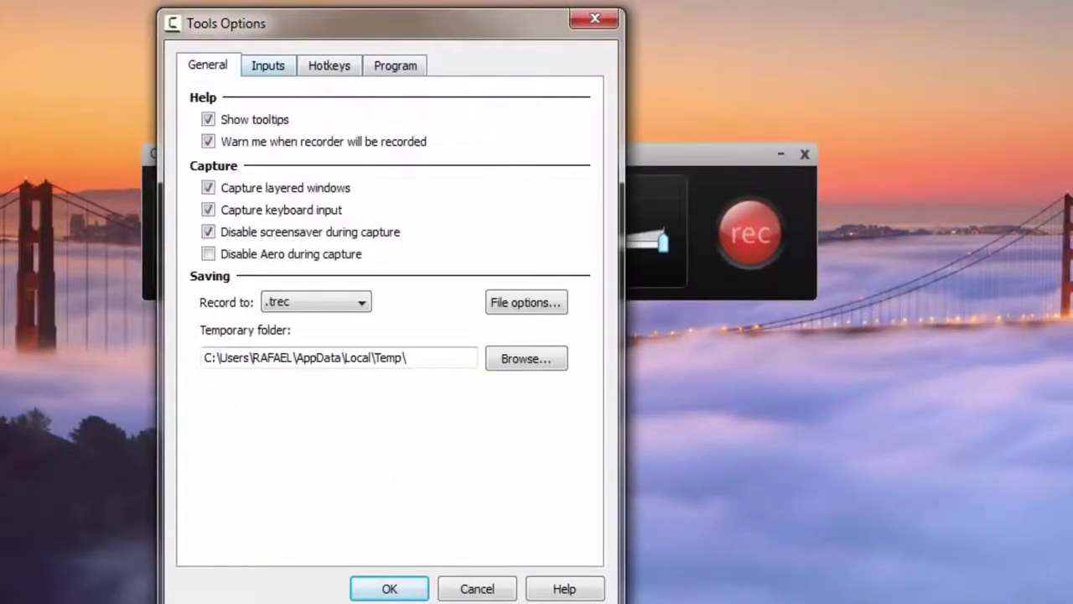
{"action": "key", "text": "ctrl+Tab"}
{"action": "key", "text": "ctrl+Tab"}
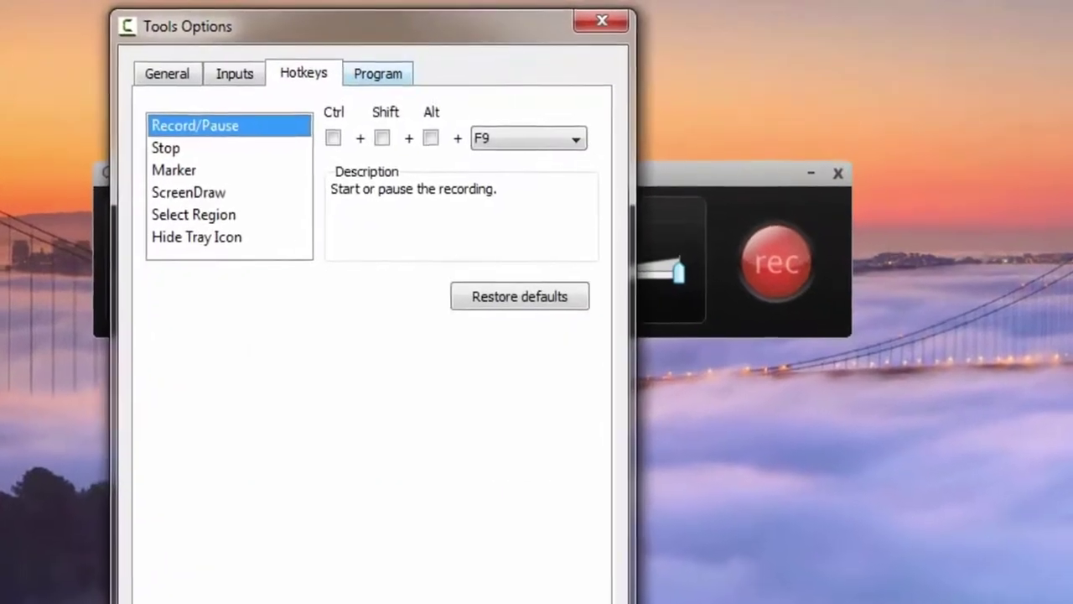
{"action": "key", "text": "ctrl+Tab"}
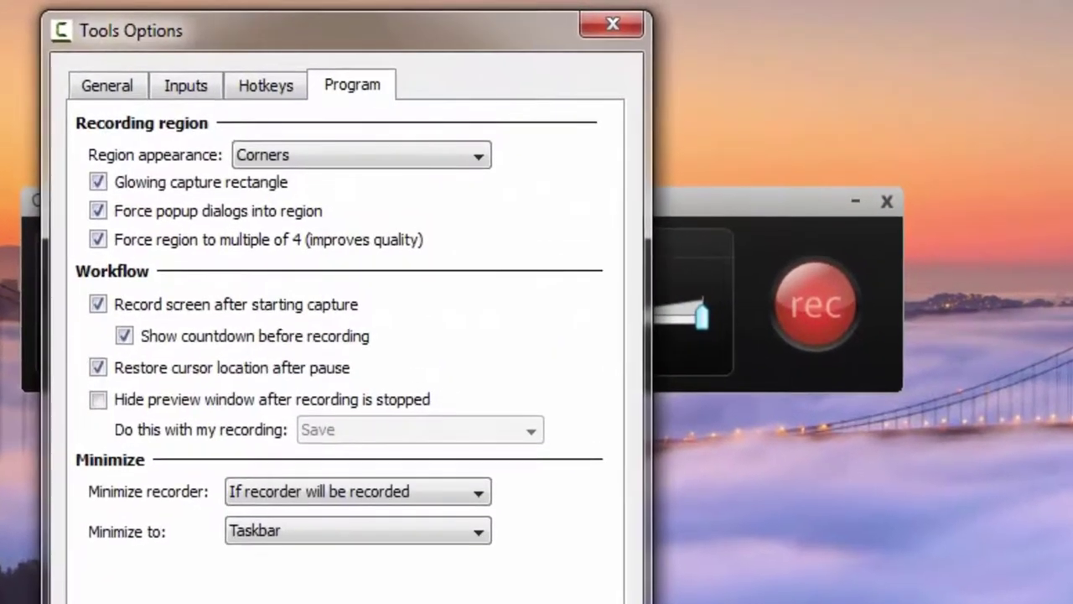
{"action": "key", "text": "Escape"}
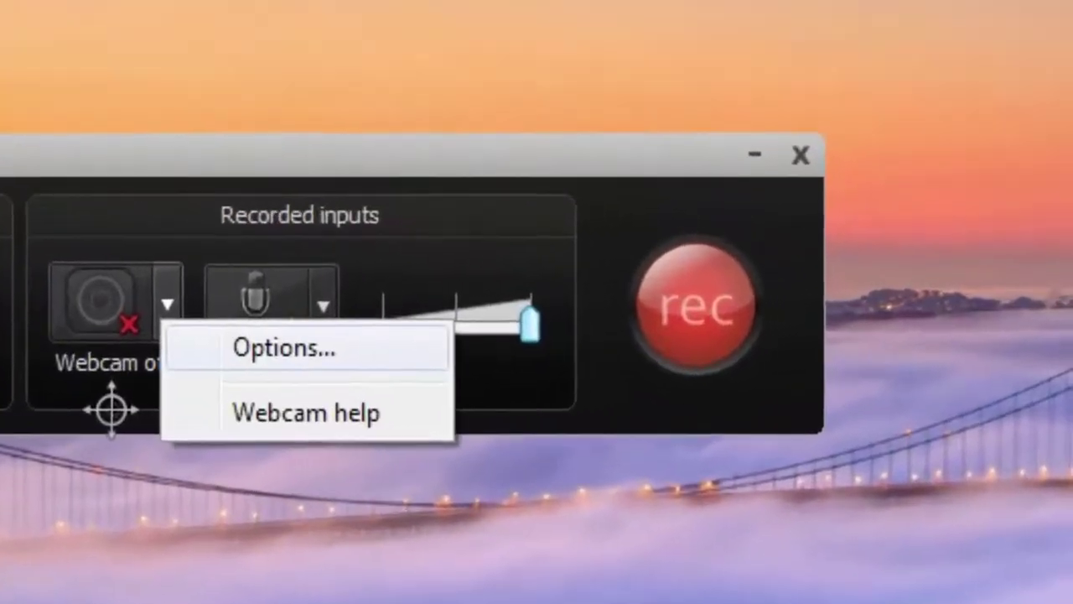
{"action": "key", "text": "Escape"}
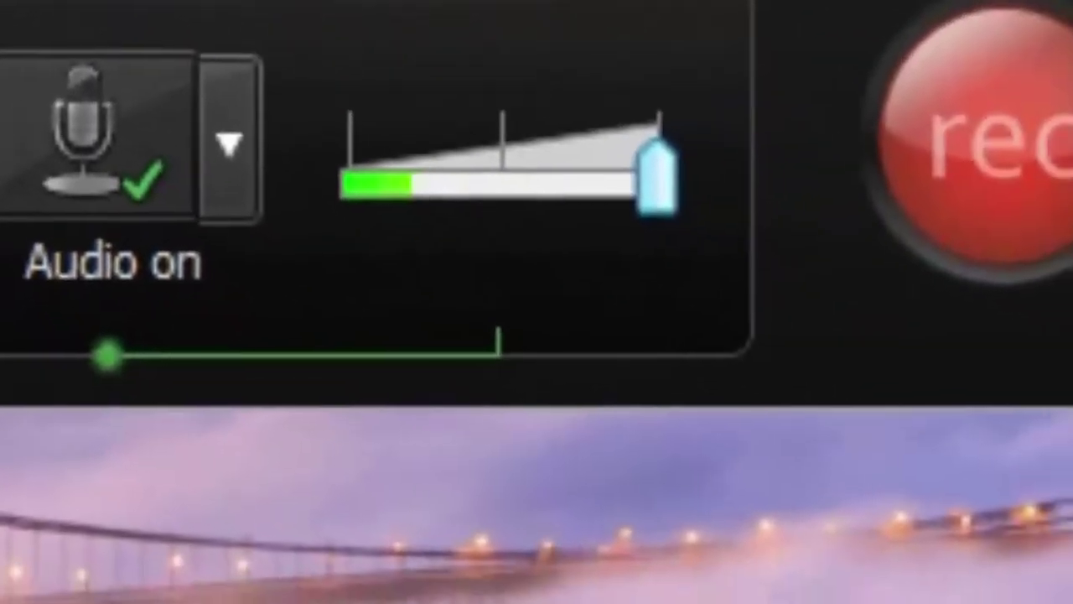
Examine the audio source choices for the recording and open the related audio input options.
{"action": "left_click", "coordinate": [361, 240]}
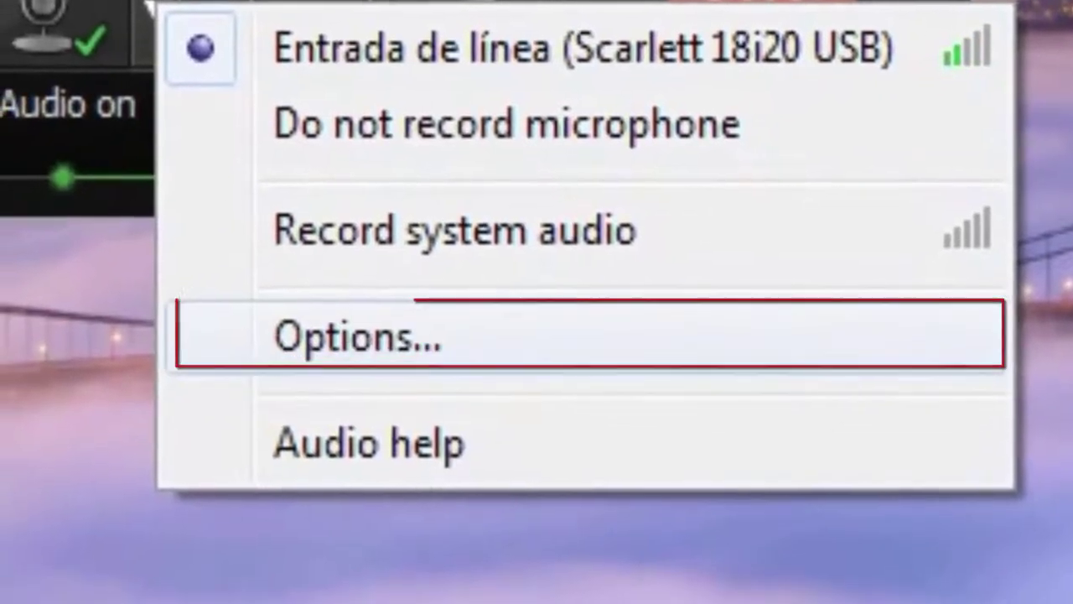
{"action": "key", "text": "Escape"}
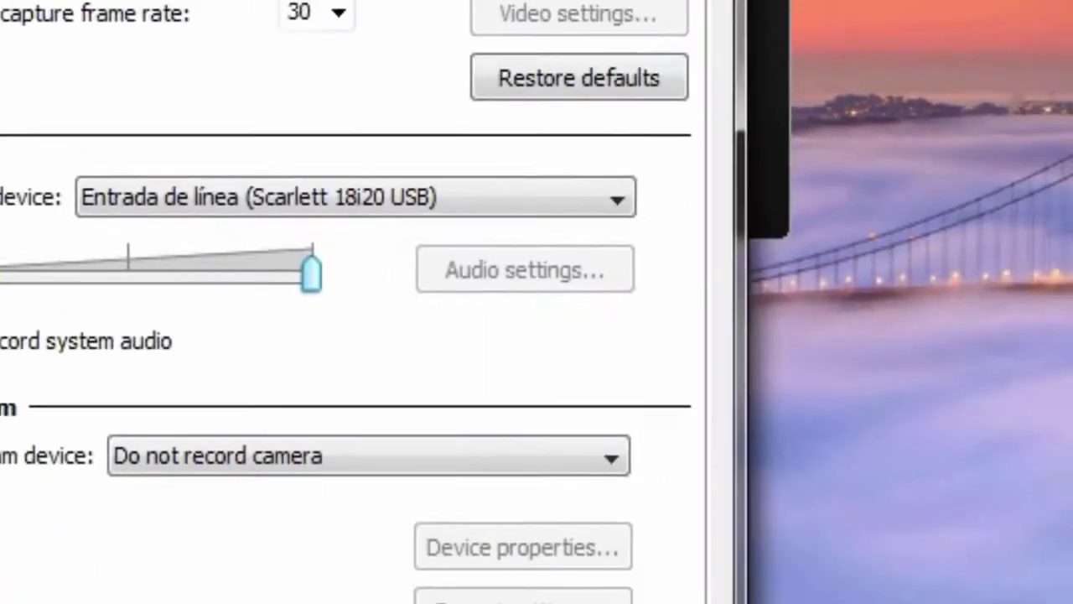
{"action": "key", "text": "ctrl+Tab"}
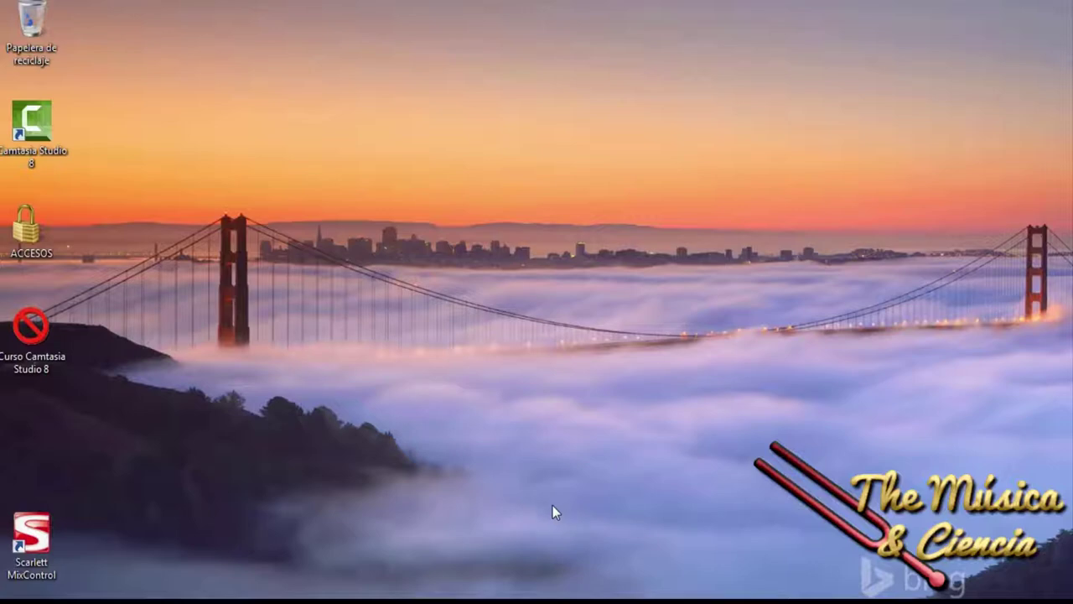
Search the installed programs for "word" and launch Word 2013 with a blank document.
{"action": "key", "text": "super"}
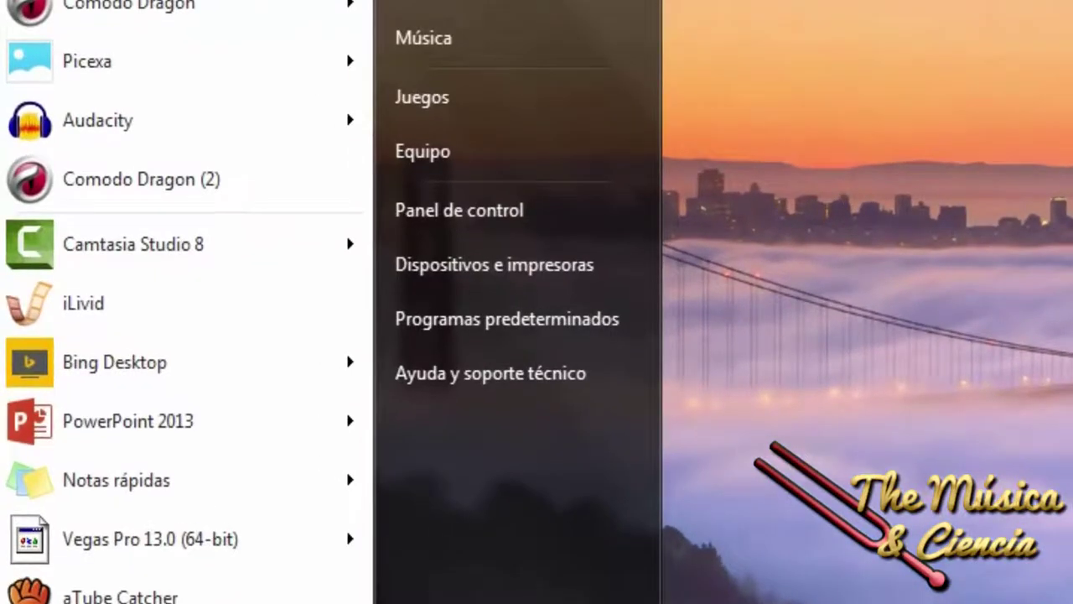
{"action": "left_click", "coordinate": [223, 558]}
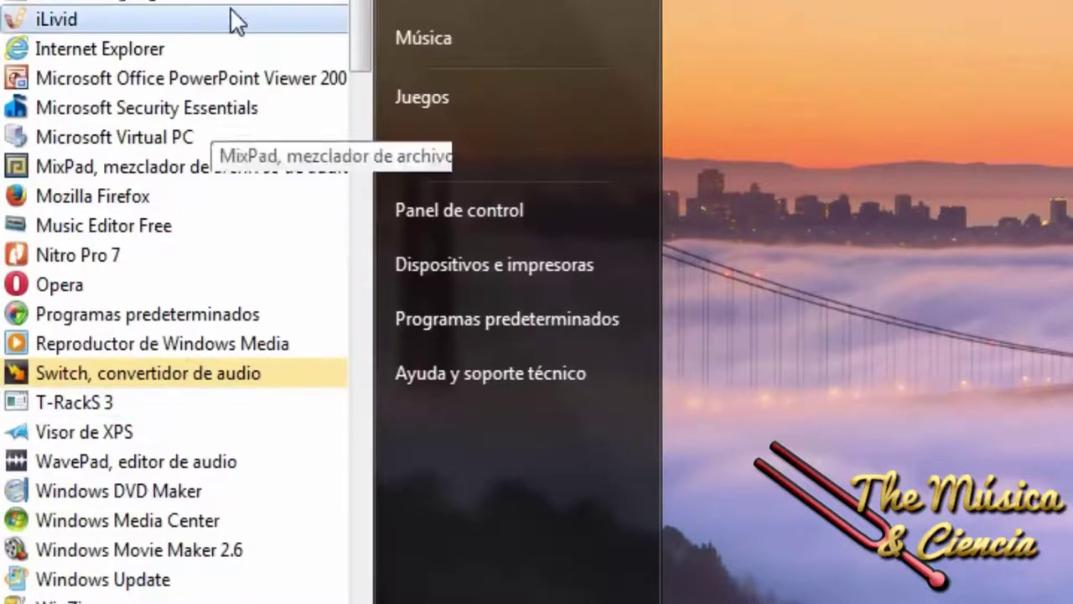
{"action": "left_click_drag", "start_coordinate": [361, 38], "coordinate": [373, 0]}
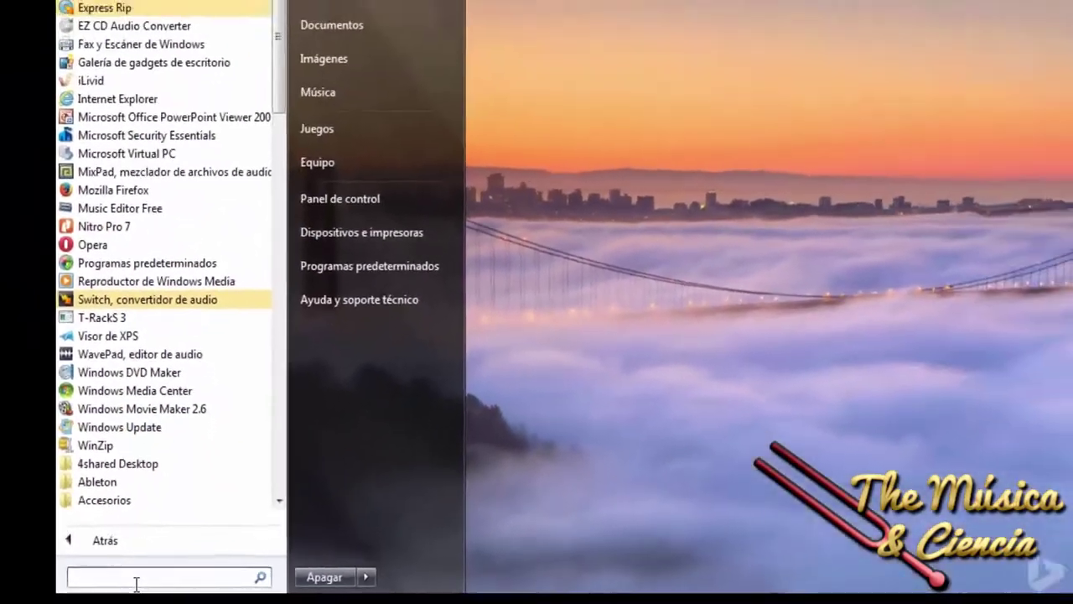
{"action": "type", "text": "wo"}
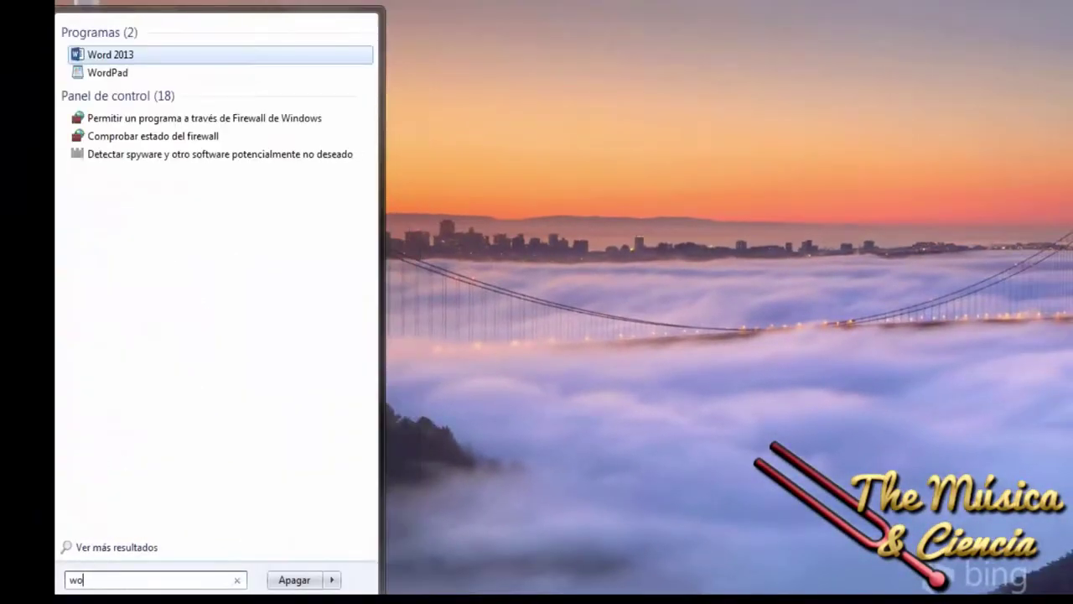
{"action": "type", "text": "rd"}
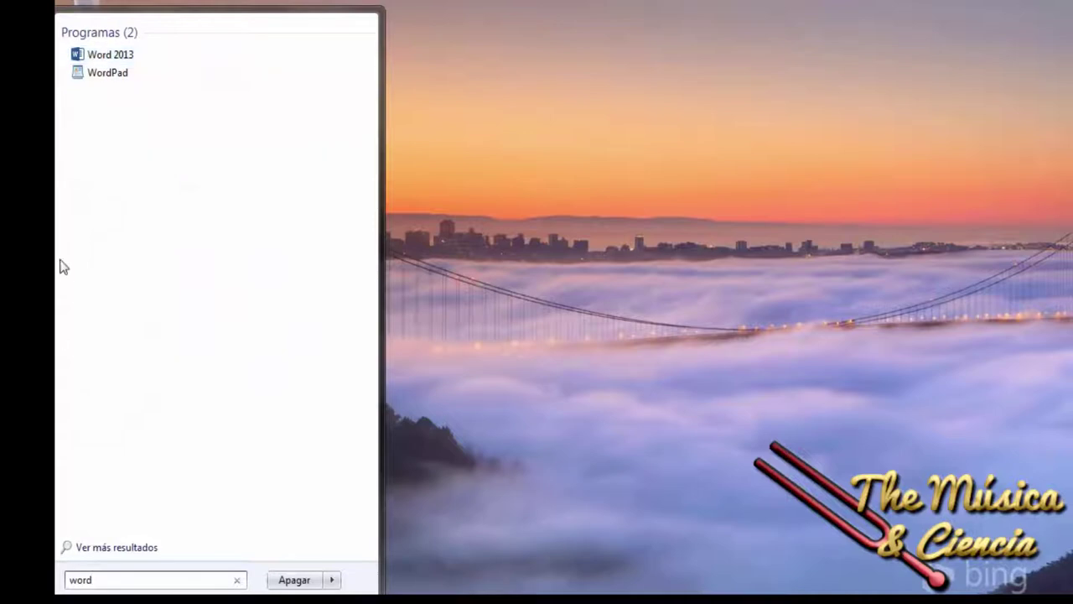
{"action": "left_click", "coordinate": [119, 62]}
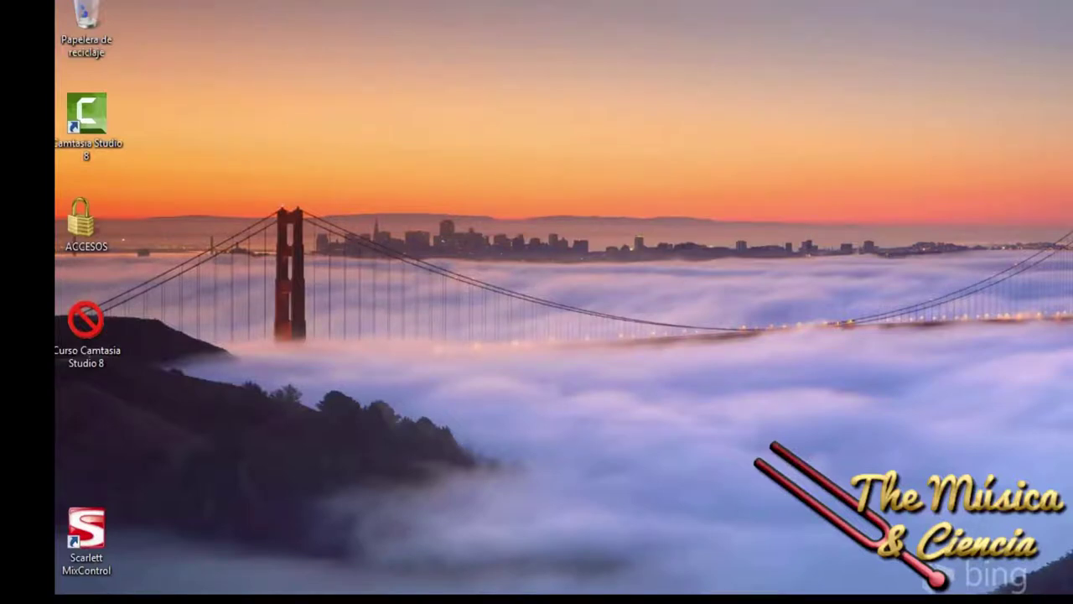
{"action": "mouse_move", "coordinate": [286, 602]}
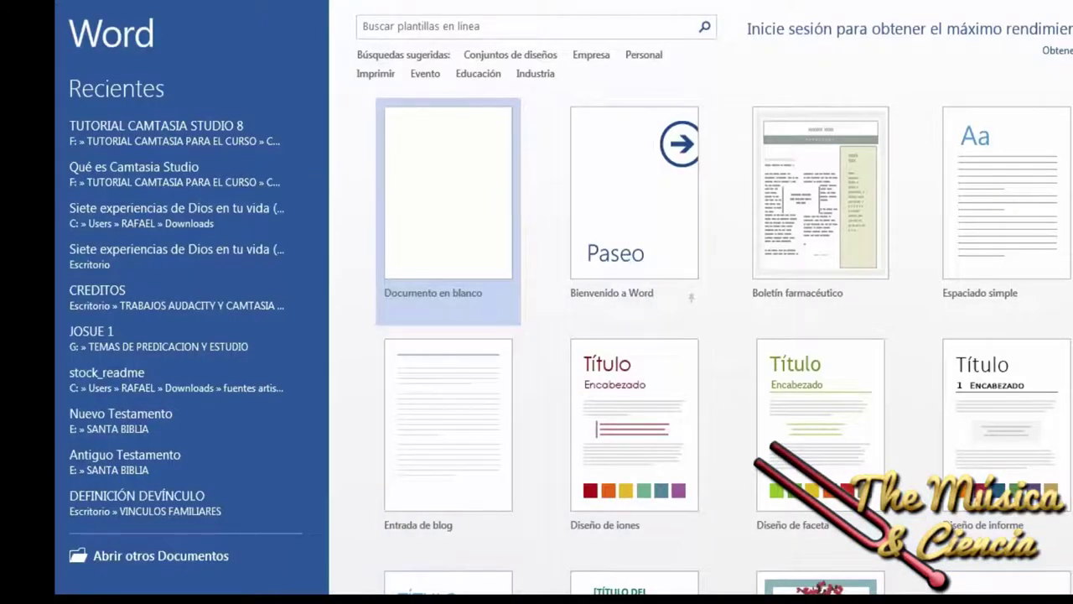
{"action": "left_click", "coordinate": [422, 182]}
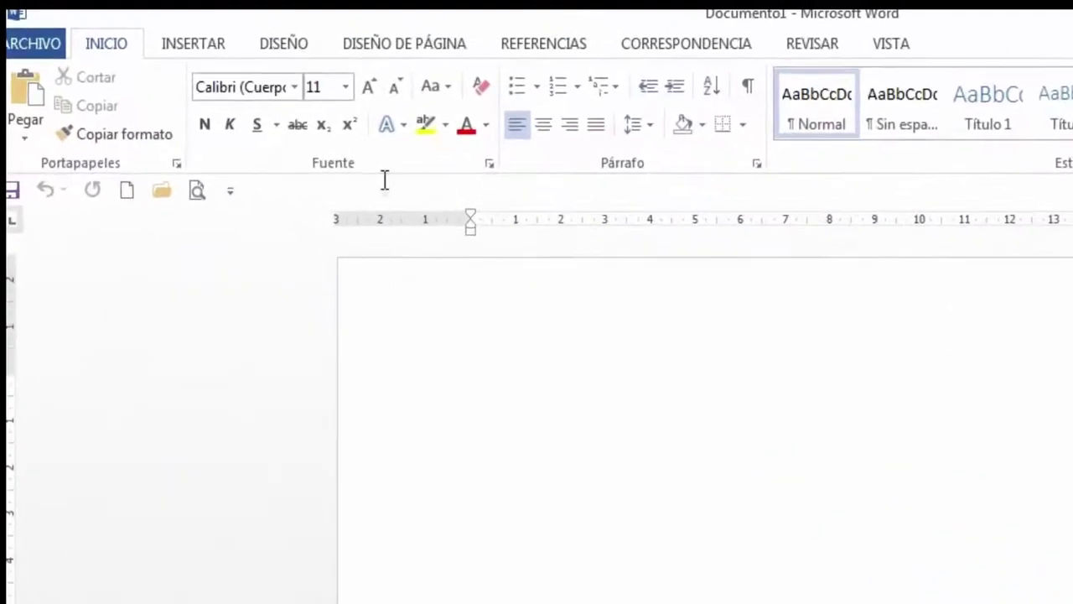
Review Word's file options and its insert, design, page layout, references, mailings, review and view commands, and minimize the window.
{"action": "left_click", "coordinate": [21, 67]}
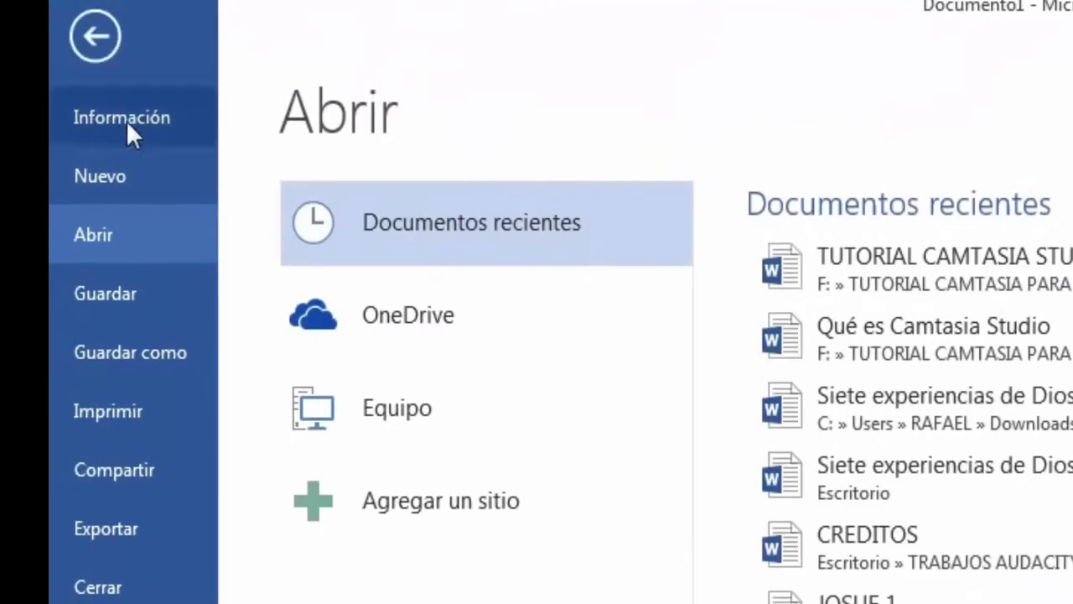
{"action": "left_click", "coordinate": [99, 38]}
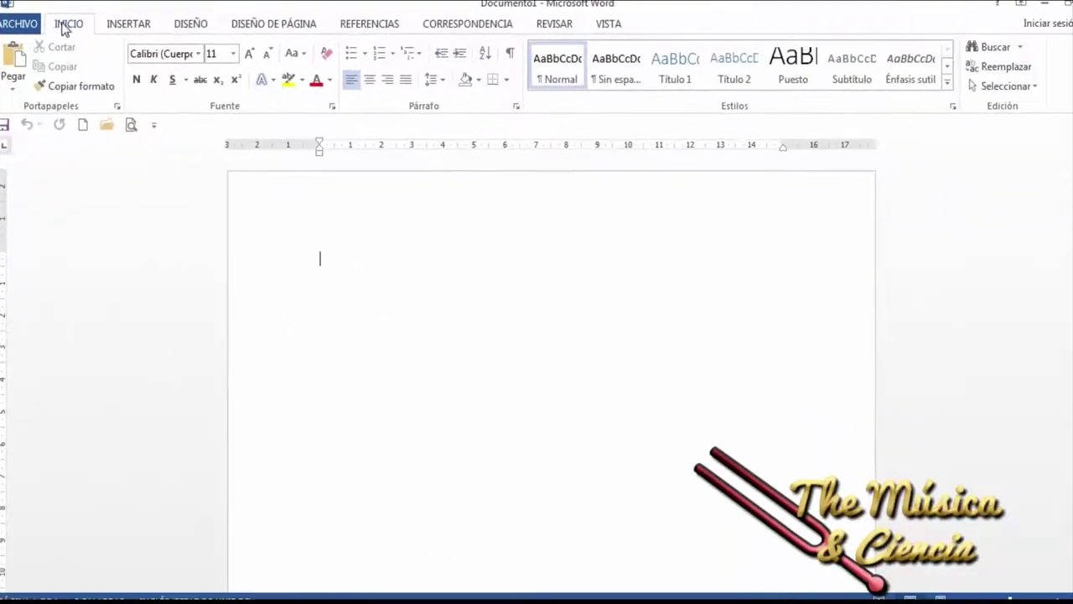
{"action": "left_click", "coordinate": [132, 25]}
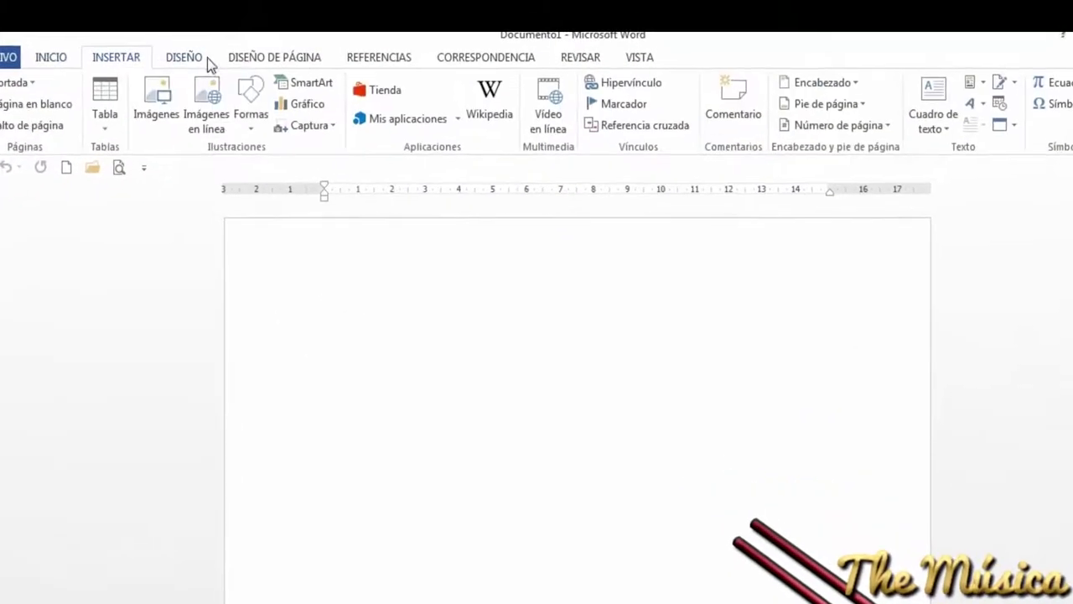
{"action": "left_click", "coordinate": [186, 74]}
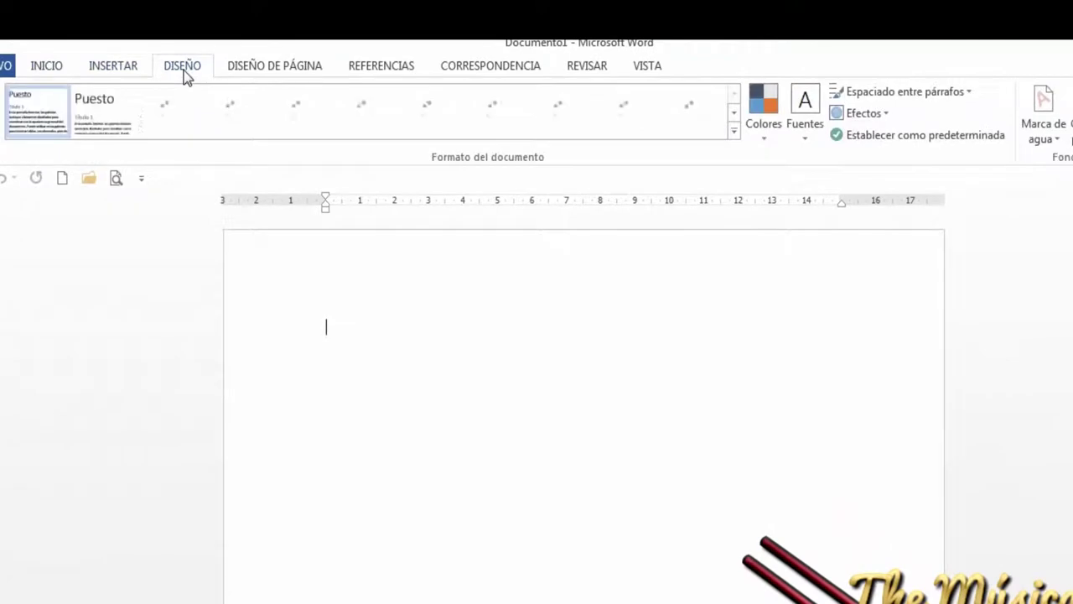
{"action": "left_click", "coordinate": [257, 67]}
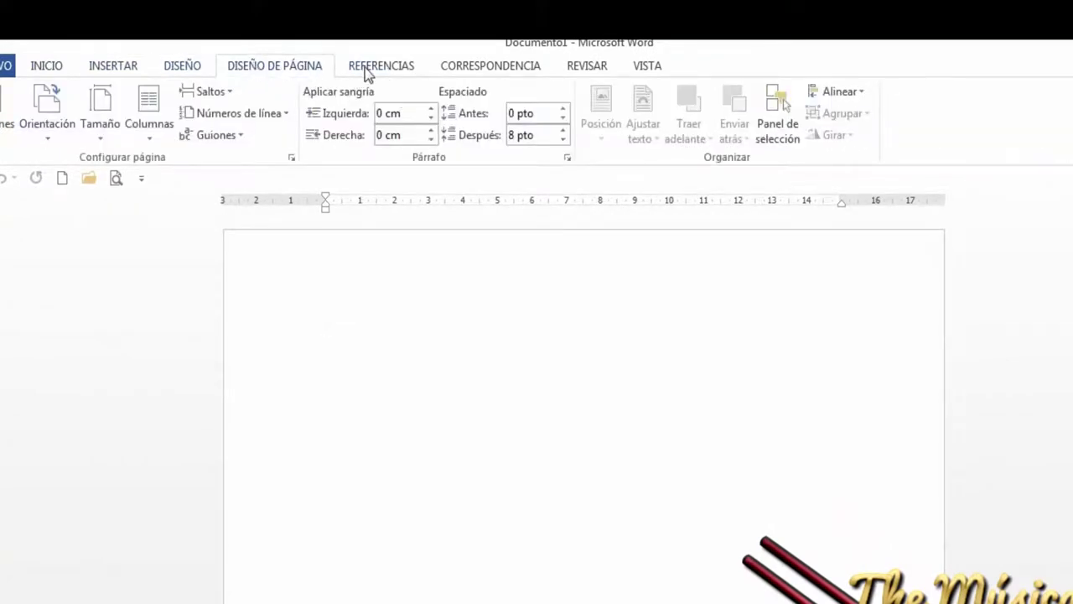
{"action": "left_click", "coordinate": [390, 68]}
{"action": "left_click", "coordinate": [462, 67]}
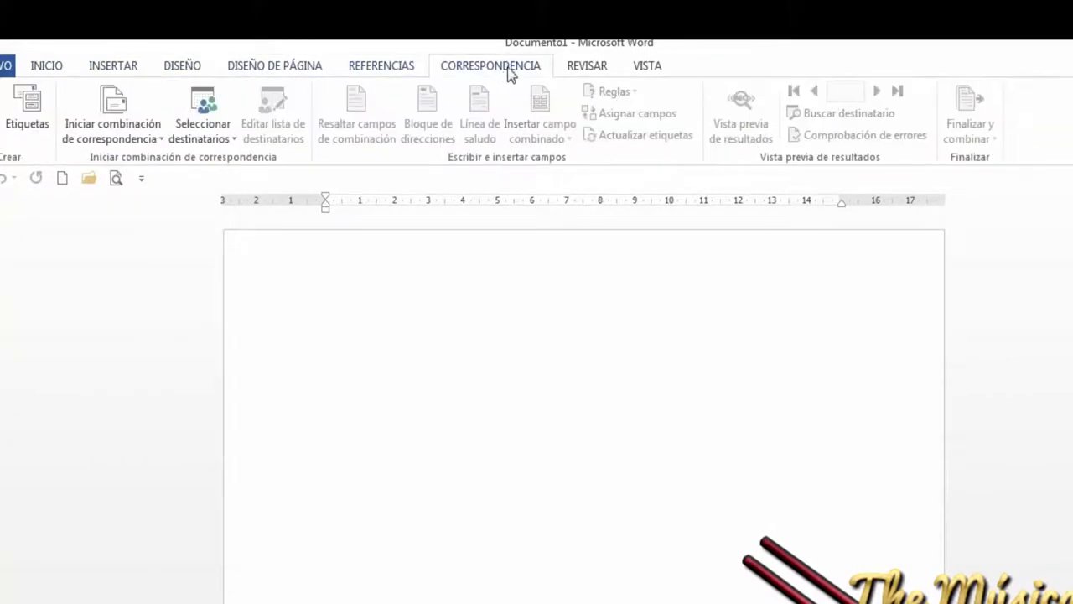
{"action": "left_click", "coordinate": [590, 71]}
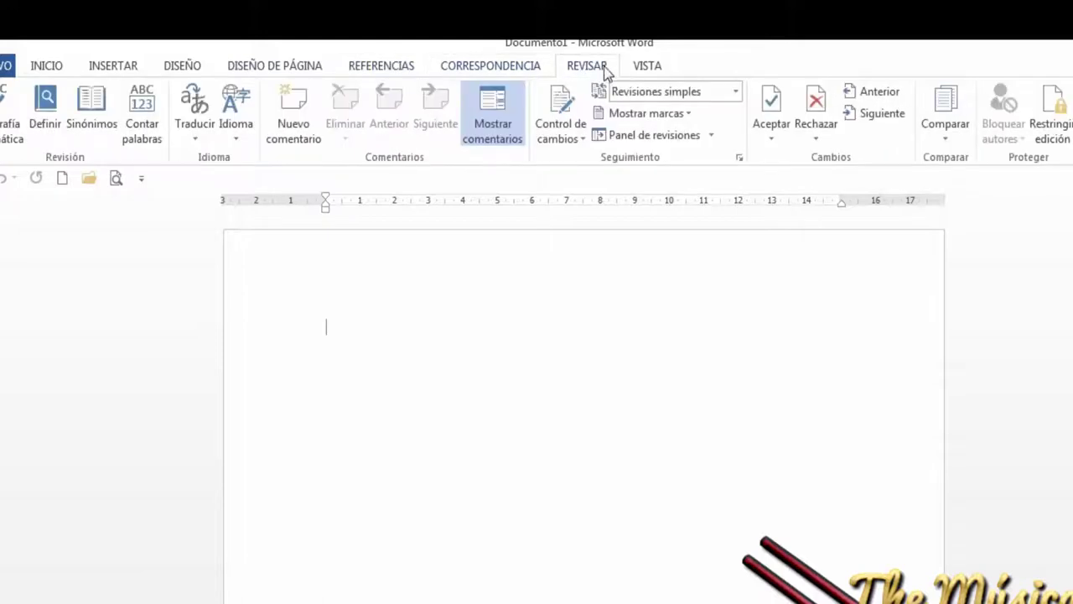
{"action": "left_click", "coordinate": [647, 70]}
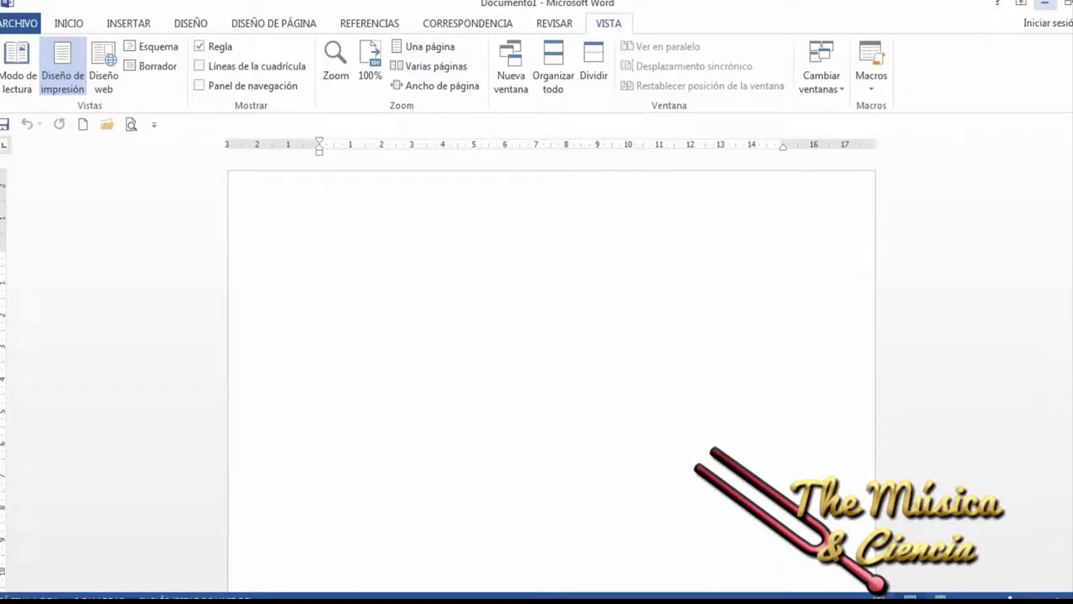
{"action": "left_click", "coordinate": [1045, 4]}
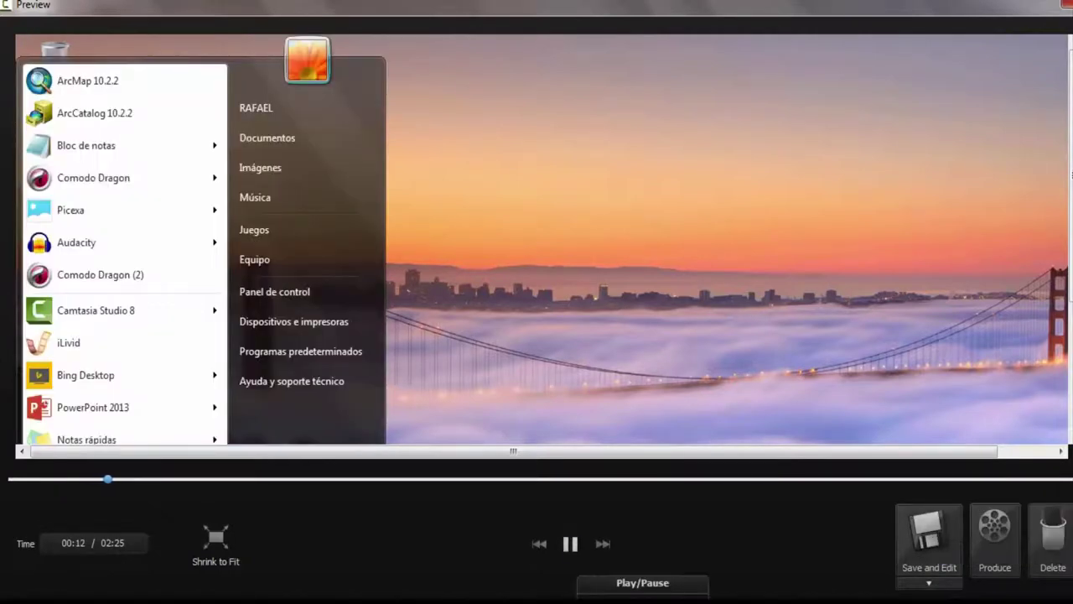
{"action": "left_click", "coordinate": [570, 543]}
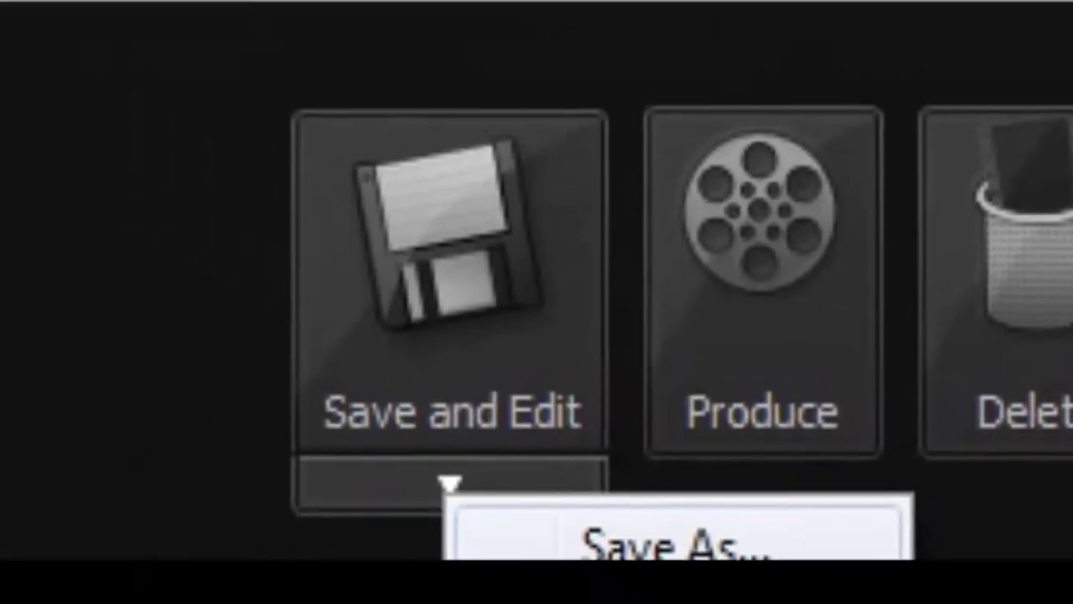
{"action": "left_click", "coordinate": [570, 501]}
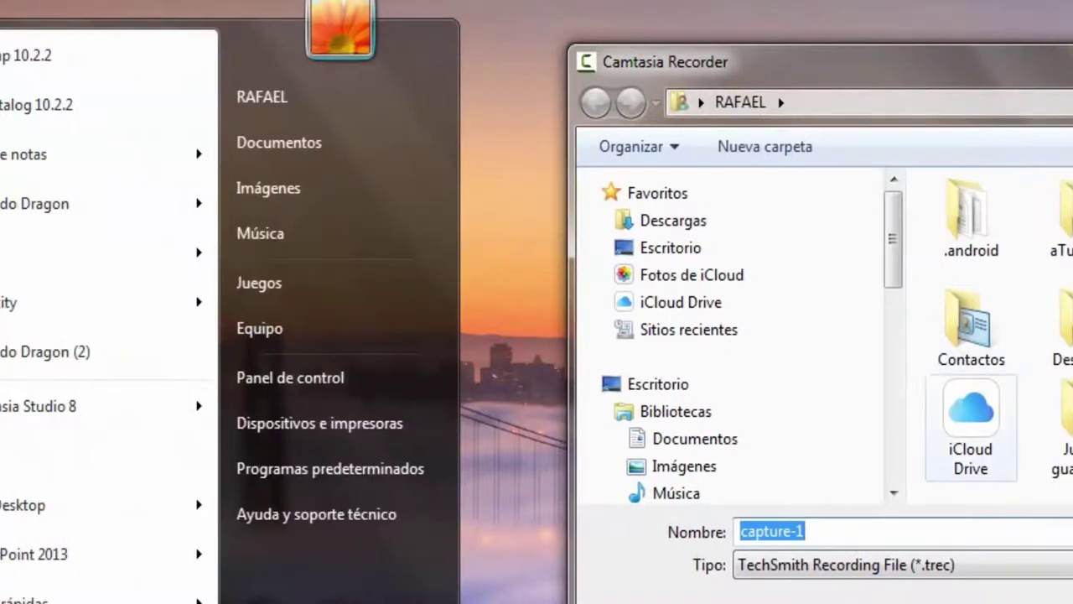
{"action": "scroll", "coordinate": [176, 335], "scroll_direction": "down", "scroll_amount": 5}
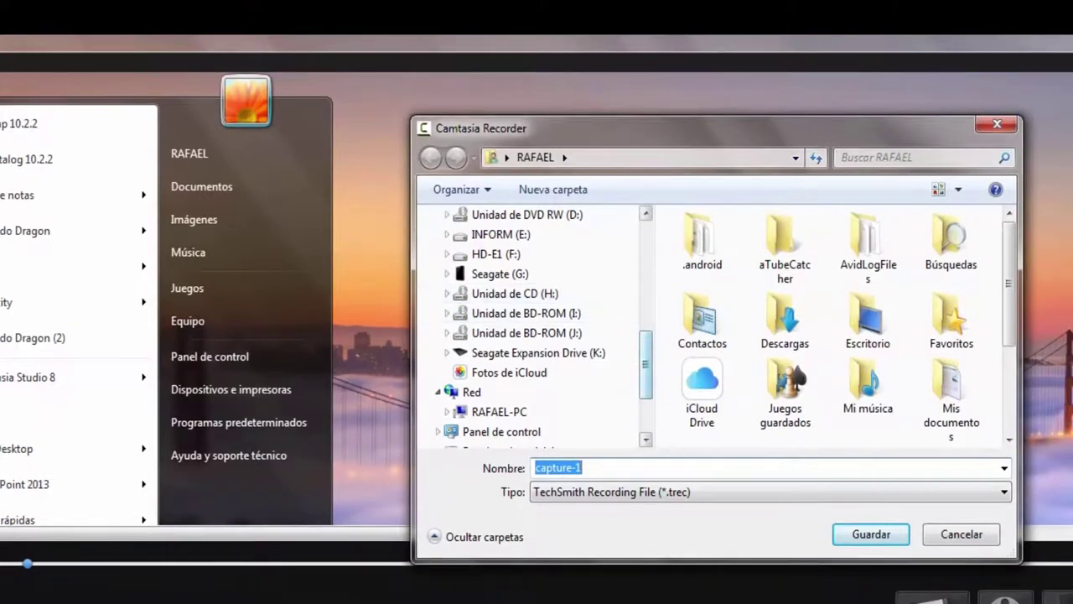
{"action": "scroll", "coordinate": [528, 327], "scroll_direction": "down", "scroll_amount": 2}
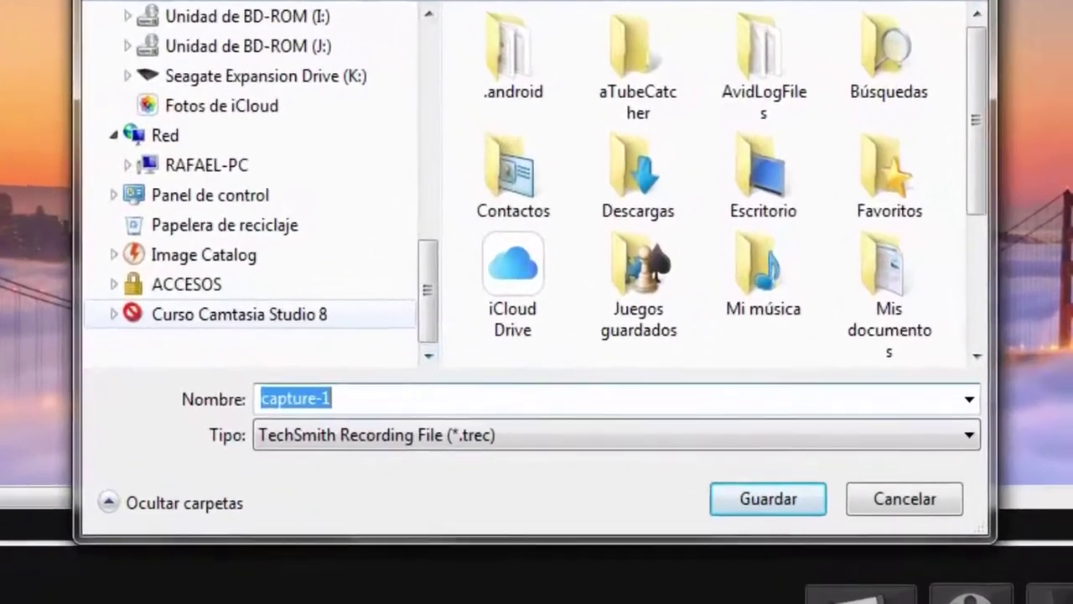
{"action": "left_click", "coordinate": [426, 379]}
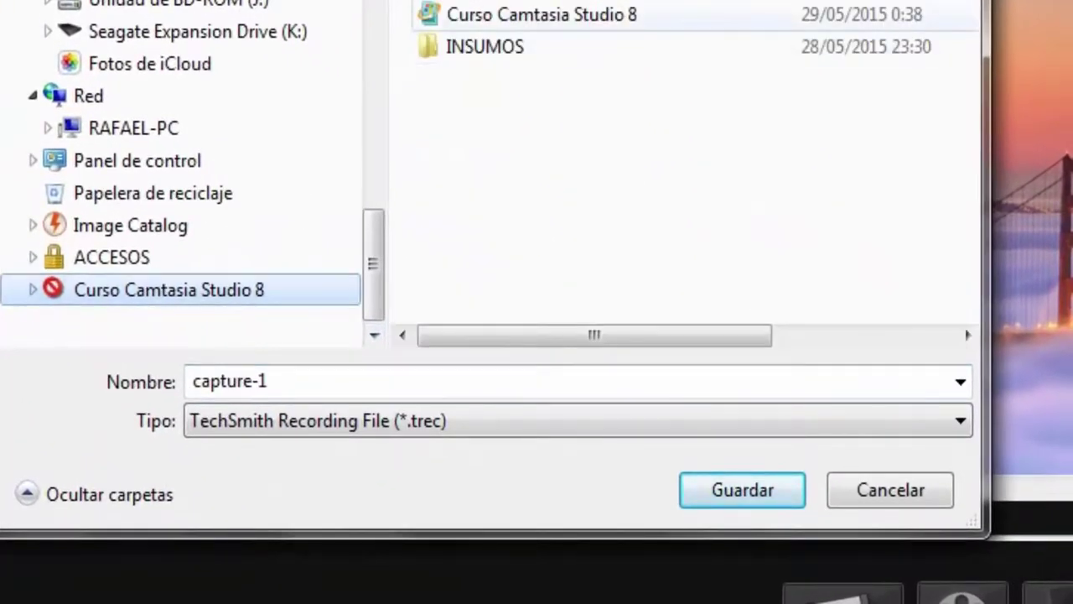
{"action": "double_click", "coordinate": [542, 14]}
{"action": "left_click", "coordinate": [612, 47]}
{"action": "key", "text": "Return"}
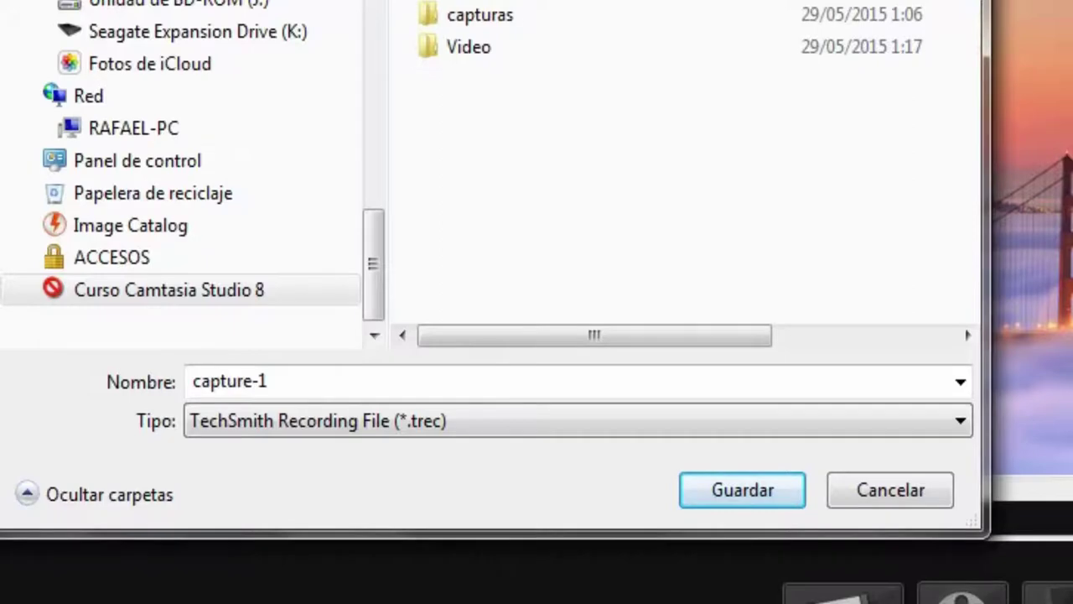
{"action": "double_click", "coordinate": [229, 381]}
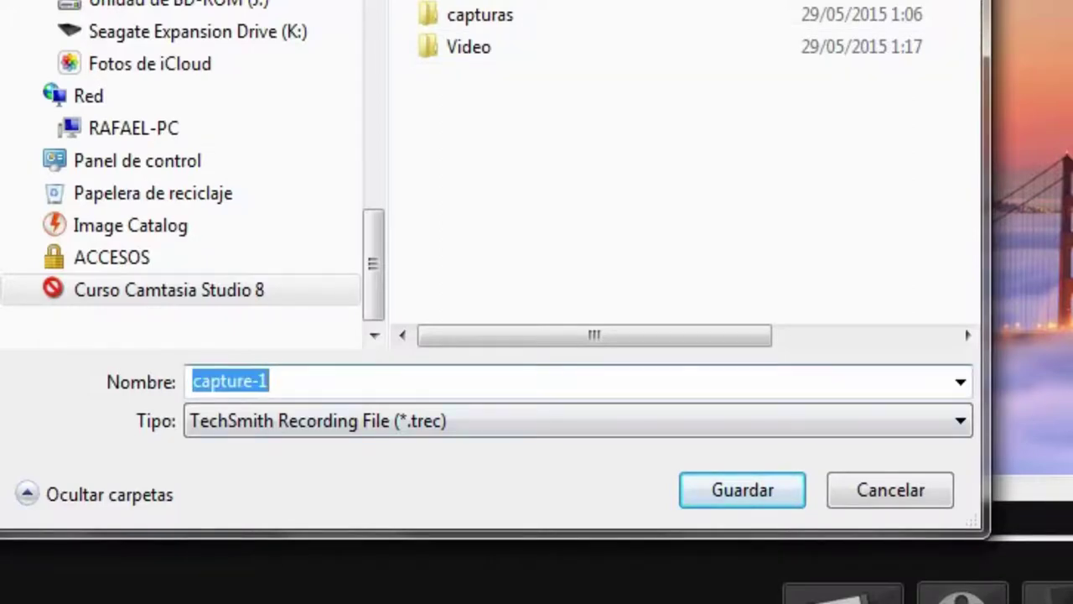
{"action": "type", "text": "c"}
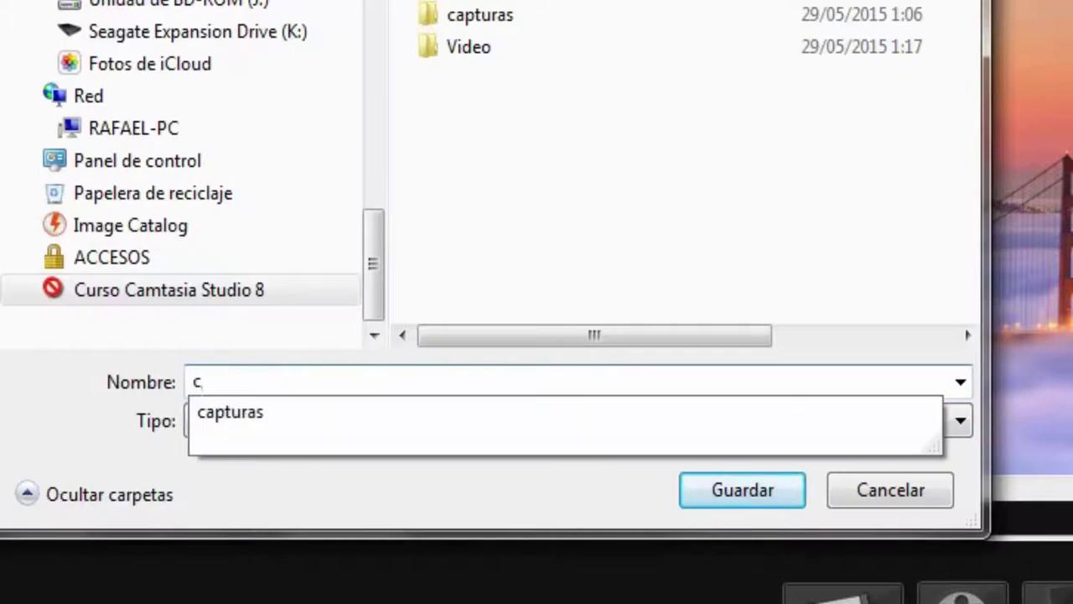
{"action": "type", "text": "aptura p"}
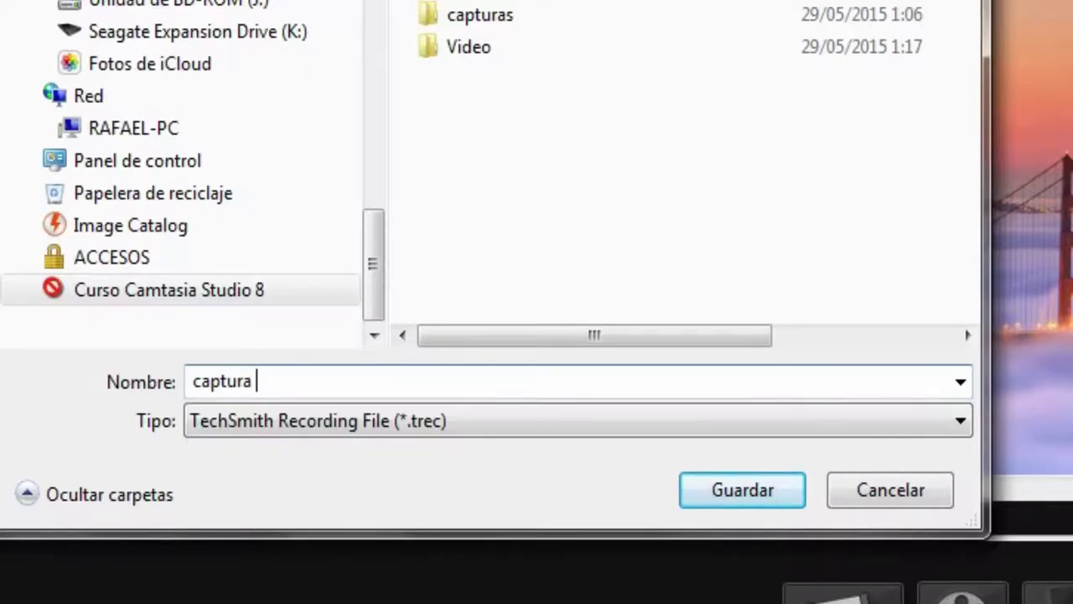
{"action": "type", "text": "antalla"}
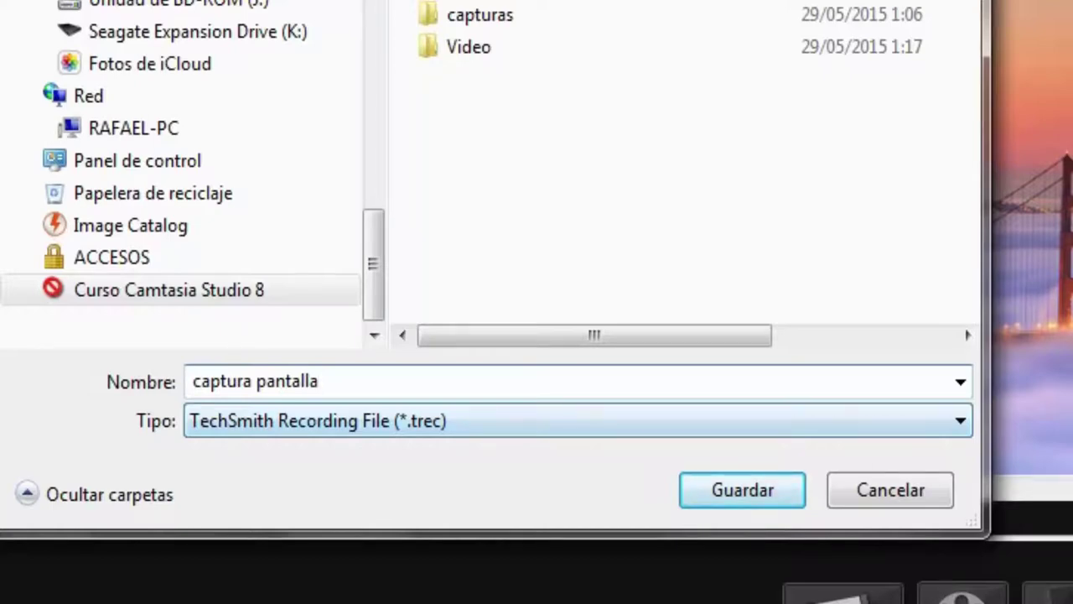
Examine the file types available for saving the recording and cancel the save dialog.
{"action": "left_click", "coordinate": [960, 421]}
{"action": "key", "text": "Escape"}
{"action": "key", "text": "alt+Down"}
{"action": "key", "text": "Return"}
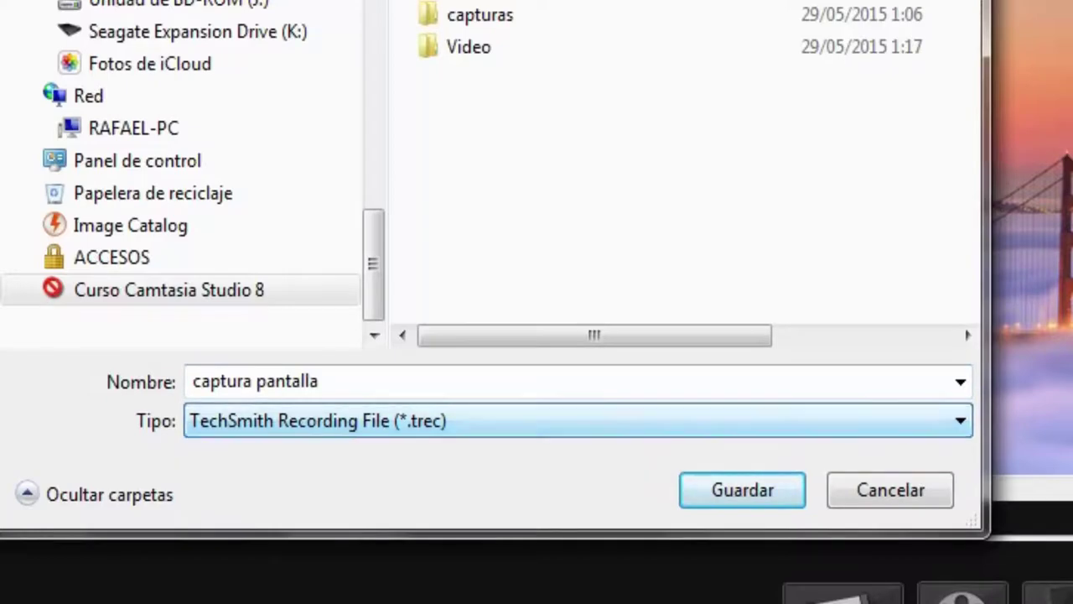
{"action": "key", "text": "alt+Down"}
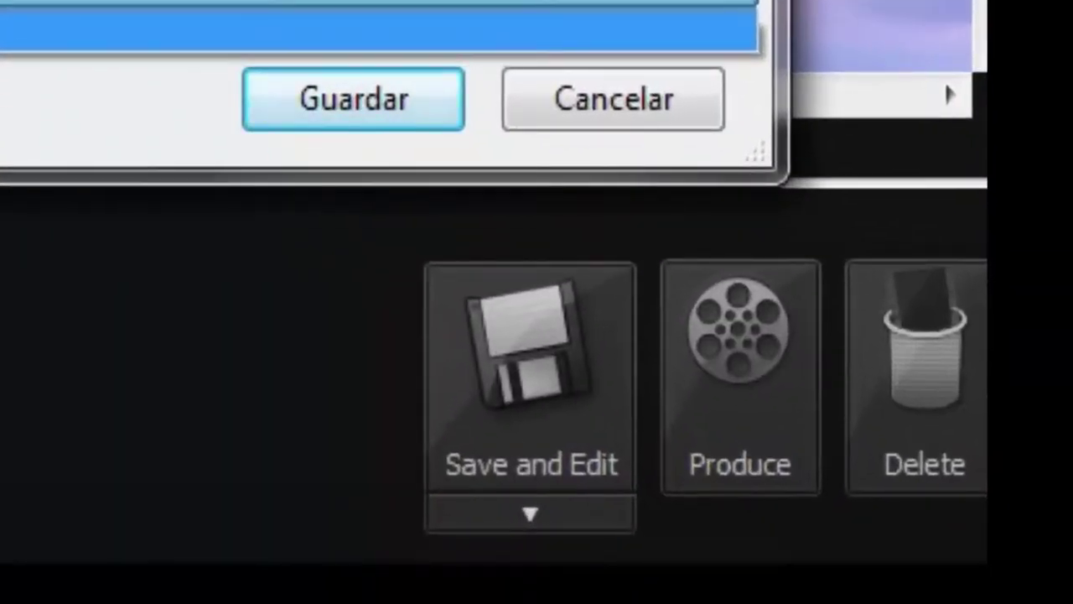
{"action": "key", "text": "Return"}
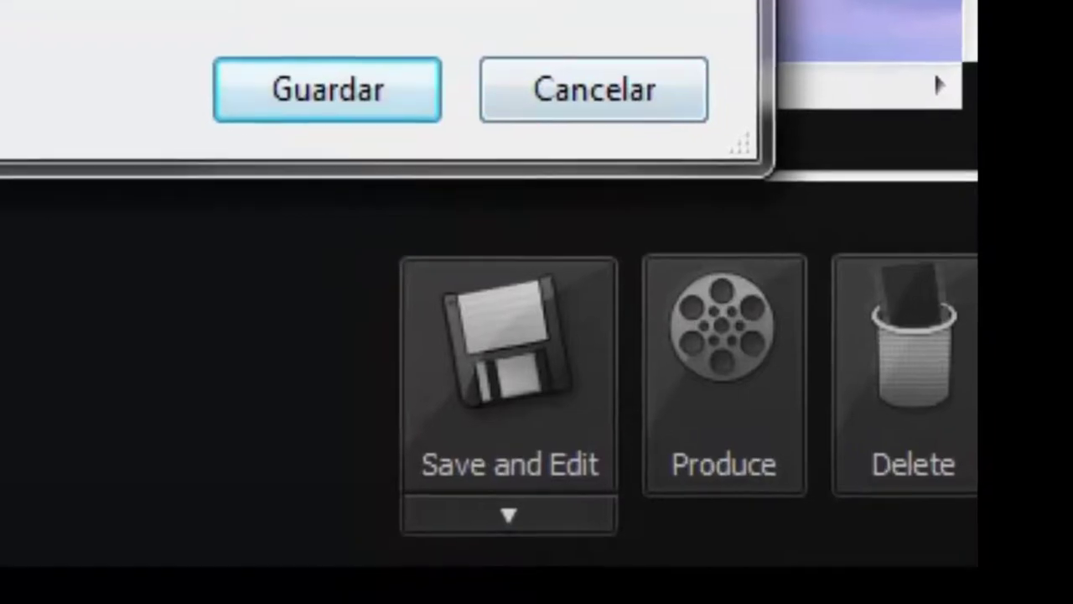
{"action": "key", "text": "Escape"}
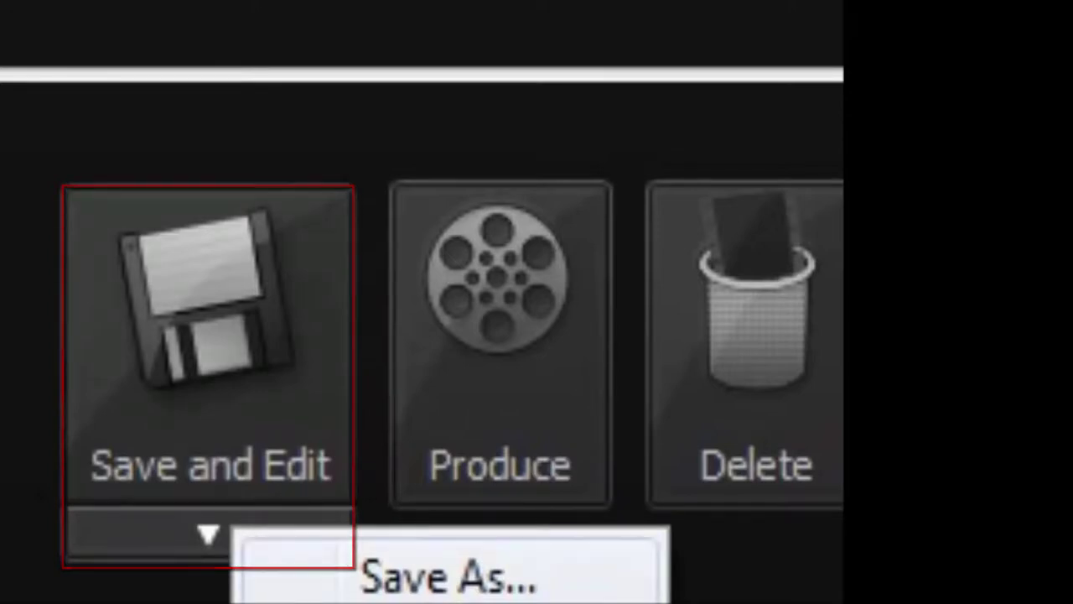
Save the recording as "capture-pantalla" in TechSmith Recording File (*.trec) format inside the Curso Camtasia Studio 8 folder on the desktop.
{"action": "key", "text": "Return"}
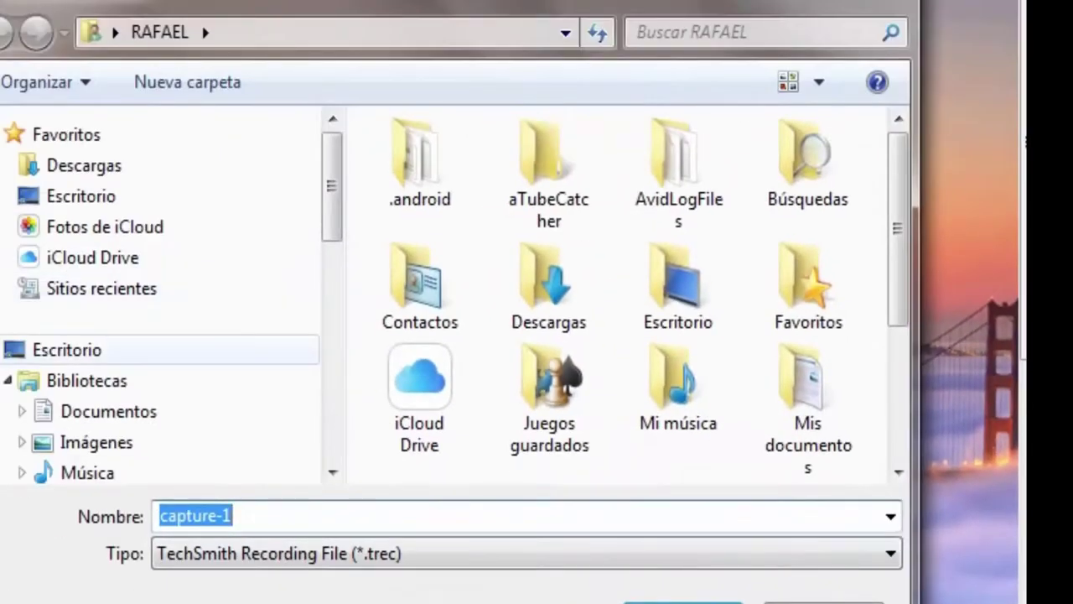
{"action": "left_click", "coordinate": [67, 349]}
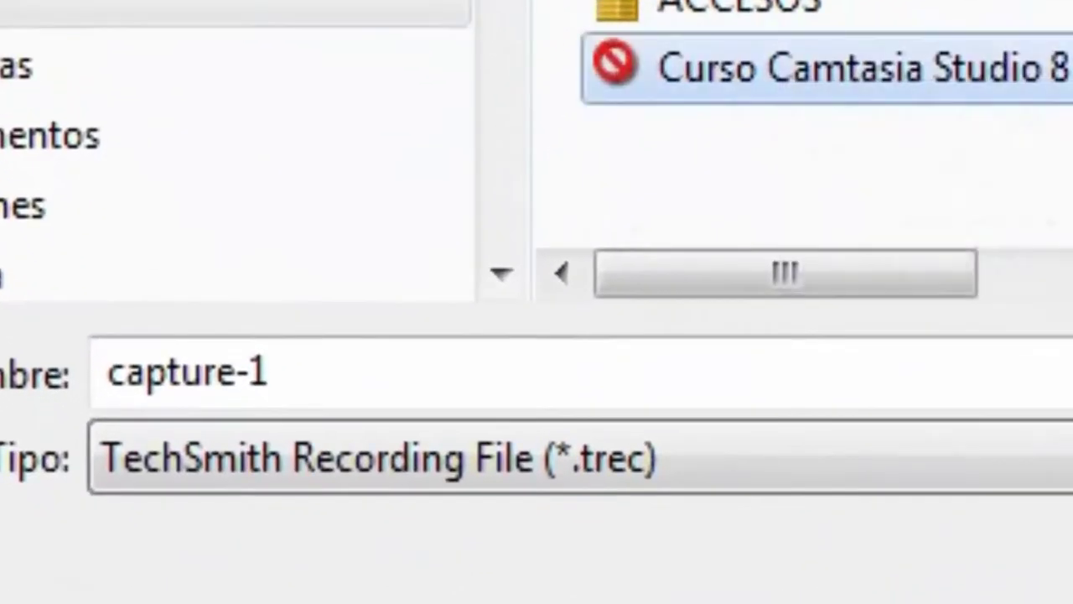
{"action": "key", "text": "Return"}
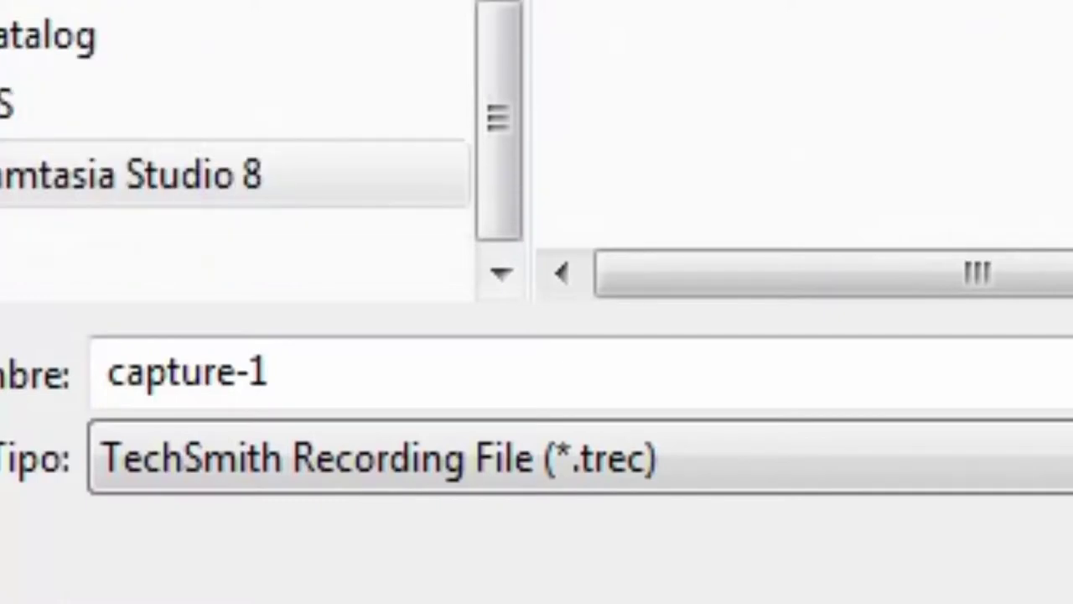
{"action": "left_click", "coordinate": [187, 373]}
{"action": "double_click", "coordinate": [261, 372]}
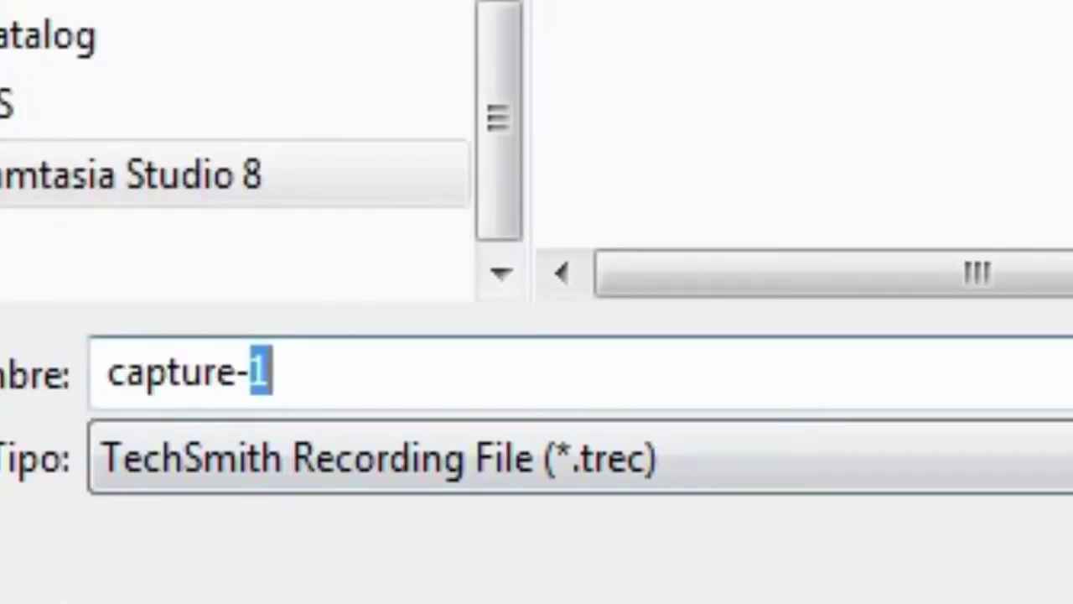
{"action": "type", "text": "pantas"}
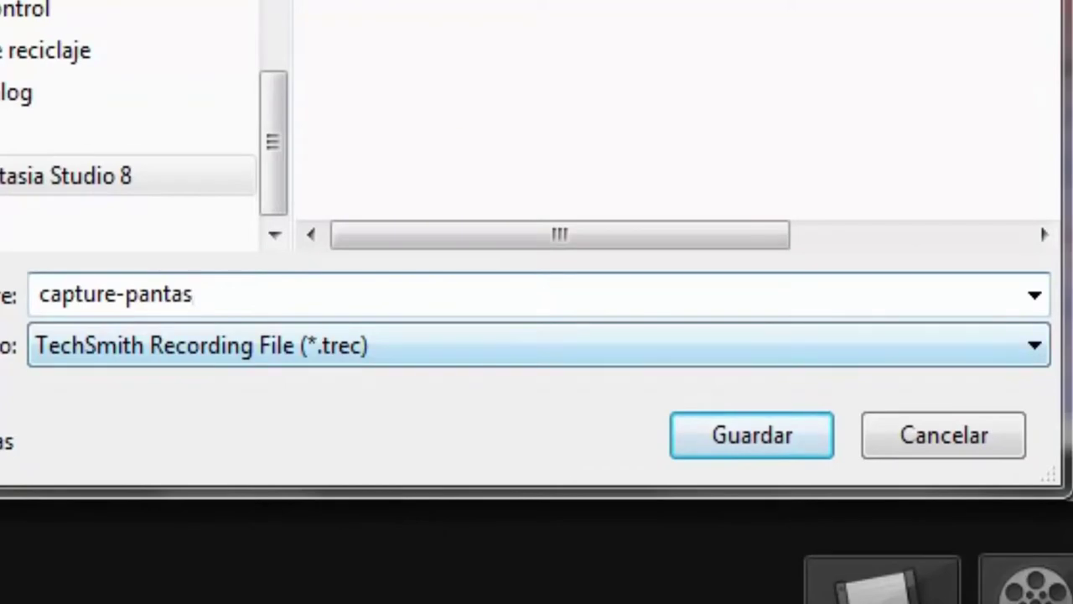
{"action": "key", "text": "BackSpace"}
{"action": "type", "text": "lla"}
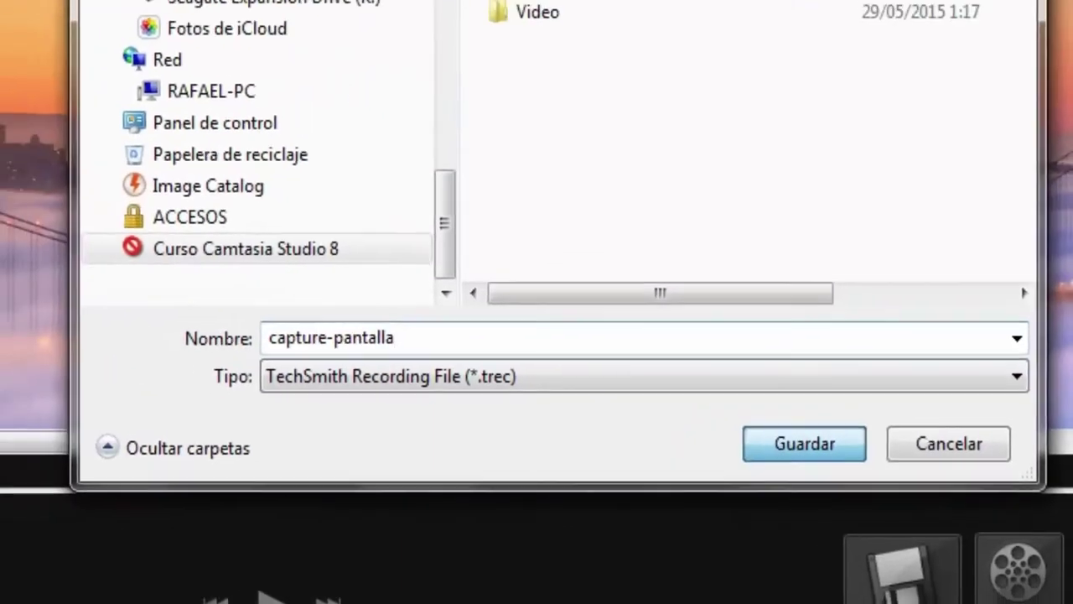
{"action": "left_click", "coordinate": [796, 419]}
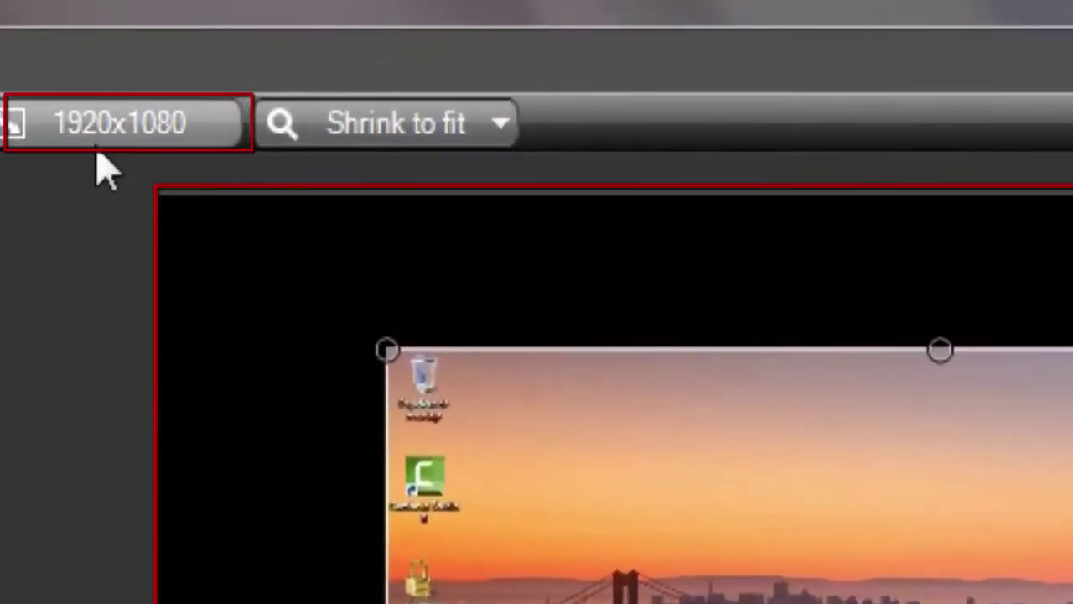
Align the recording with the upper-left corner of the 1920x1080 canvas and enlarge it to fill the canvas.
{"action": "mouse_move", "coordinate": [75, 147]}
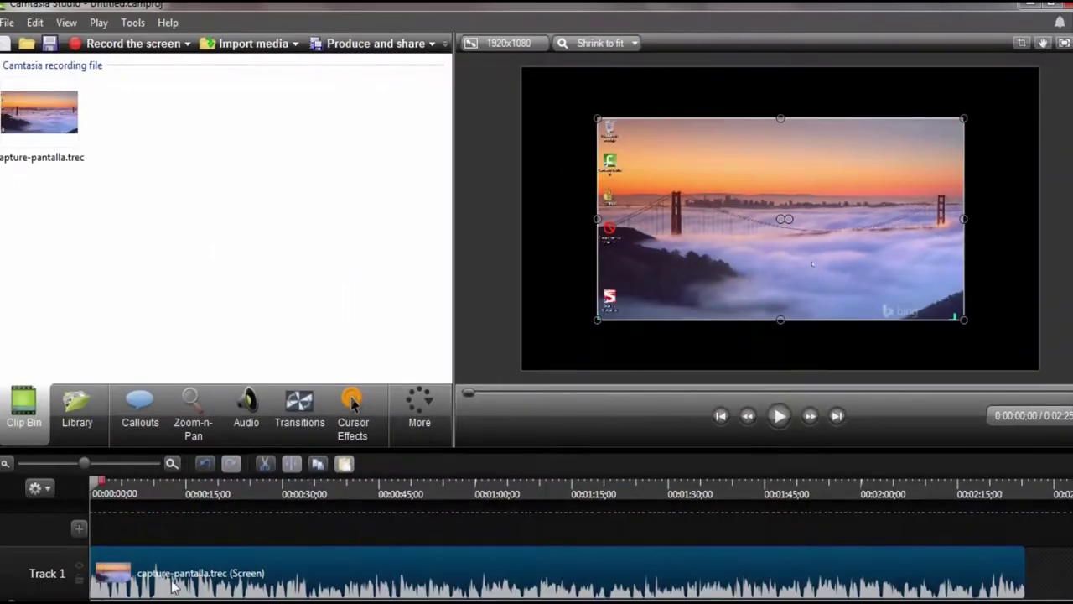
{"action": "left_click_drag", "start_coordinate": [790, 237], "coordinate": [710, 176]}
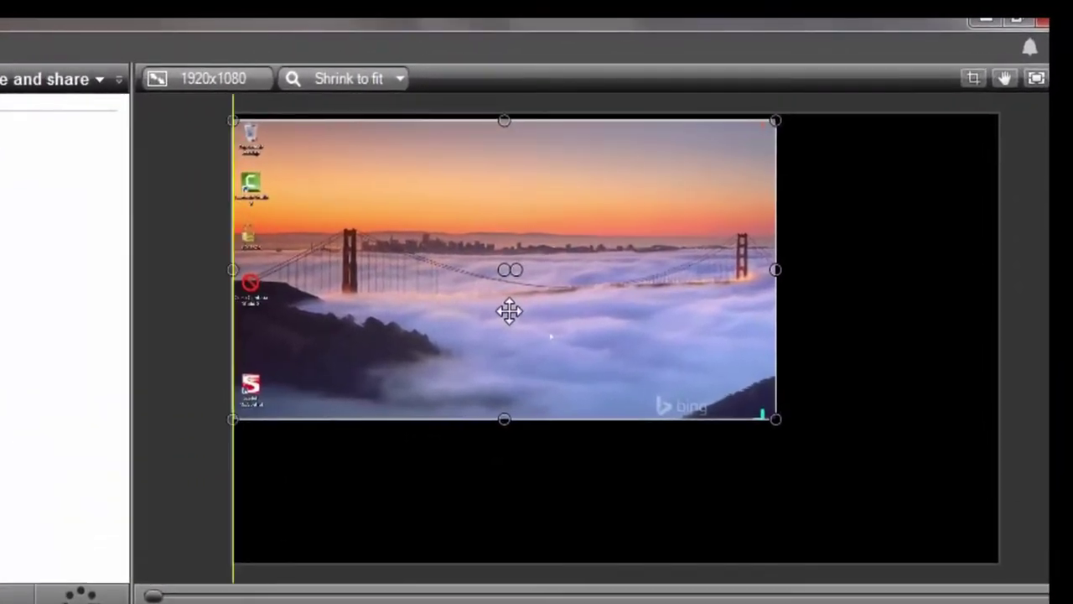
{"action": "left_click_drag", "start_coordinate": [509, 311], "coordinate": [499, 309]}
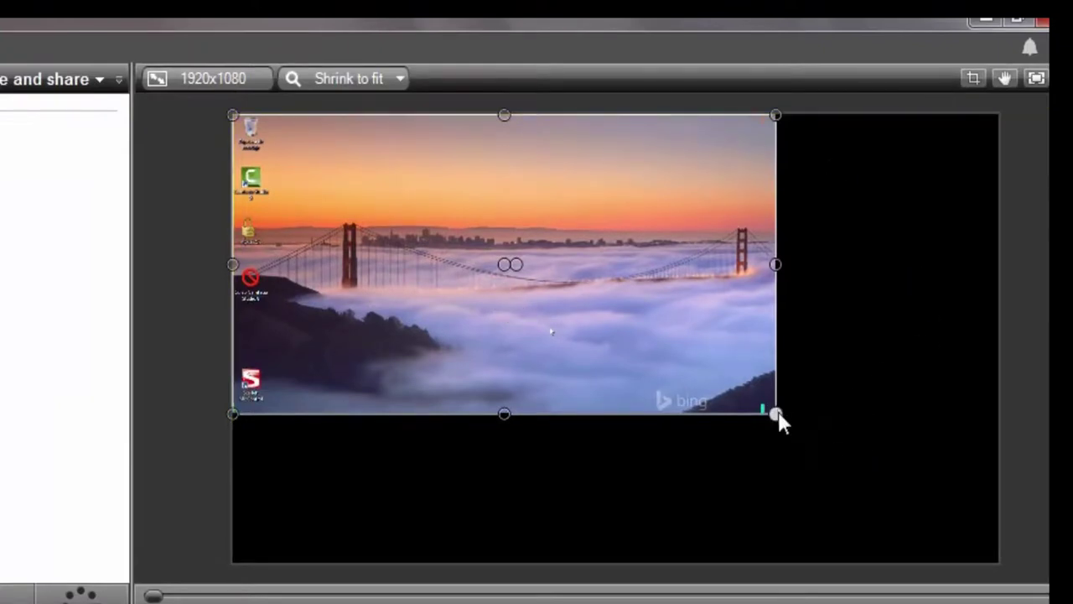
{"action": "left_click_drag", "start_coordinate": [776, 414], "coordinate": [848, 537]}
{"action": "left_click_drag", "start_coordinate": [613, 535], "coordinate": [613, 563]}
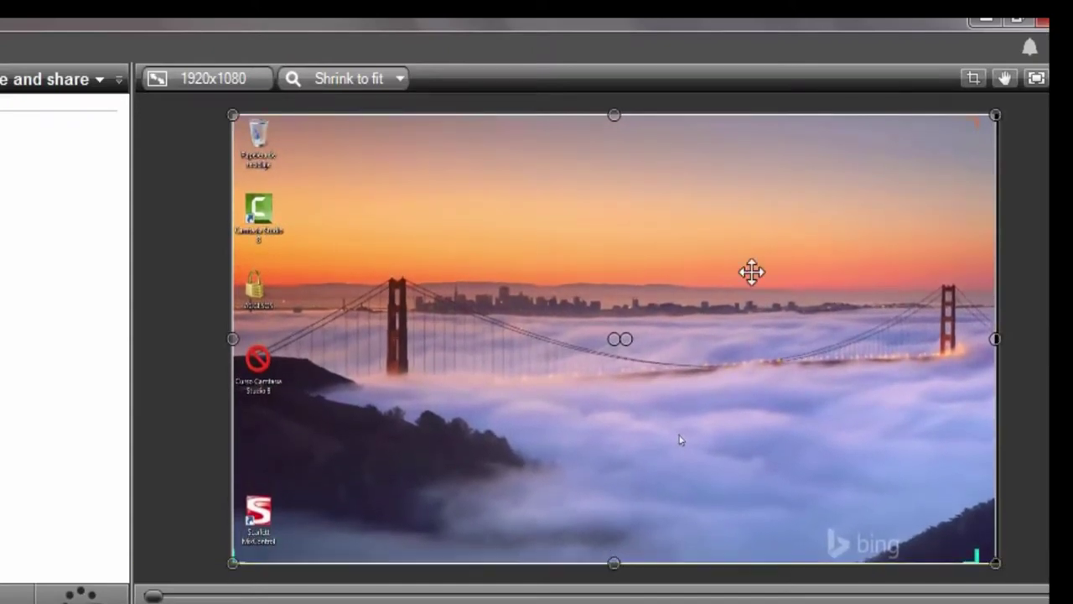
{"action": "left_click", "coordinate": [183, 352]}
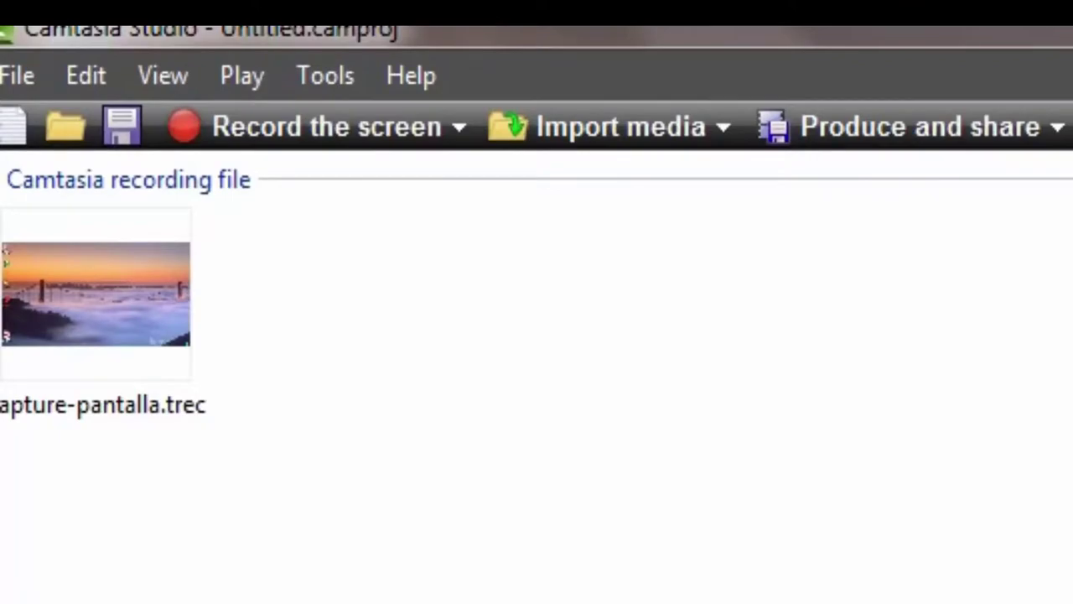
Start saving the project and browse through the Curso Camtasia Studio 8 folder to its Video subfolder.
{"action": "left_click", "coordinate": [111, 141]}
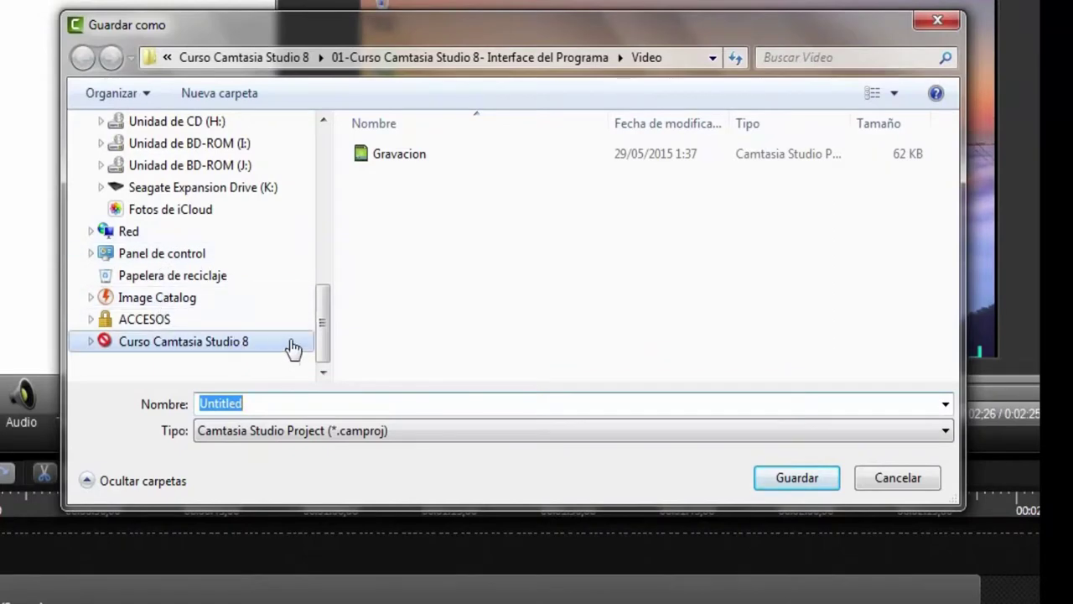
{"action": "left_click", "coordinate": [256, 343]}
{"action": "left_click", "coordinate": [243, 366]}
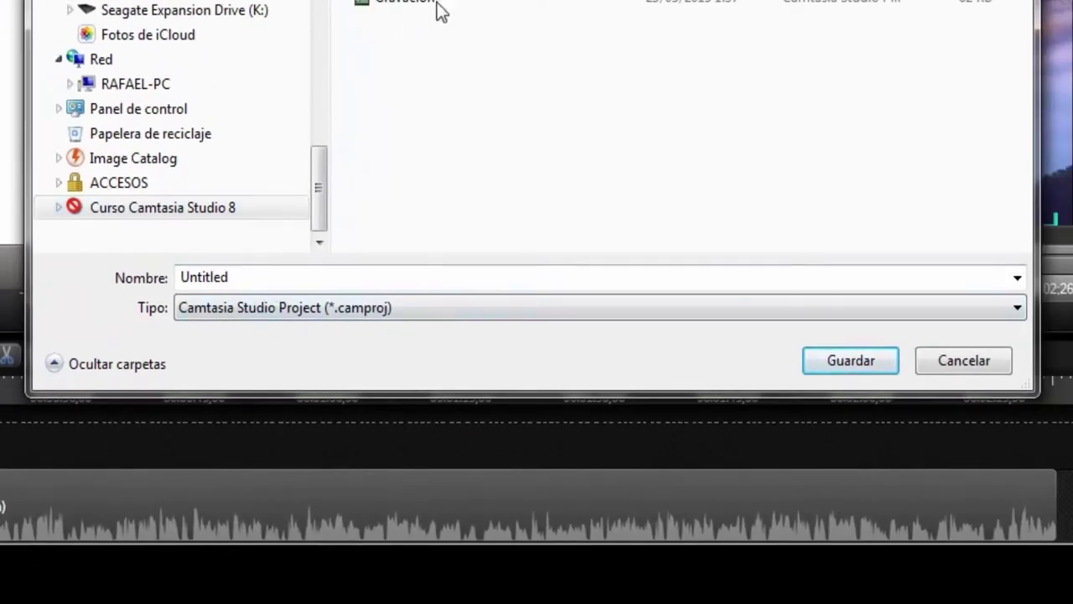
{"action": "left_click", "coordinate": [390, 22]}
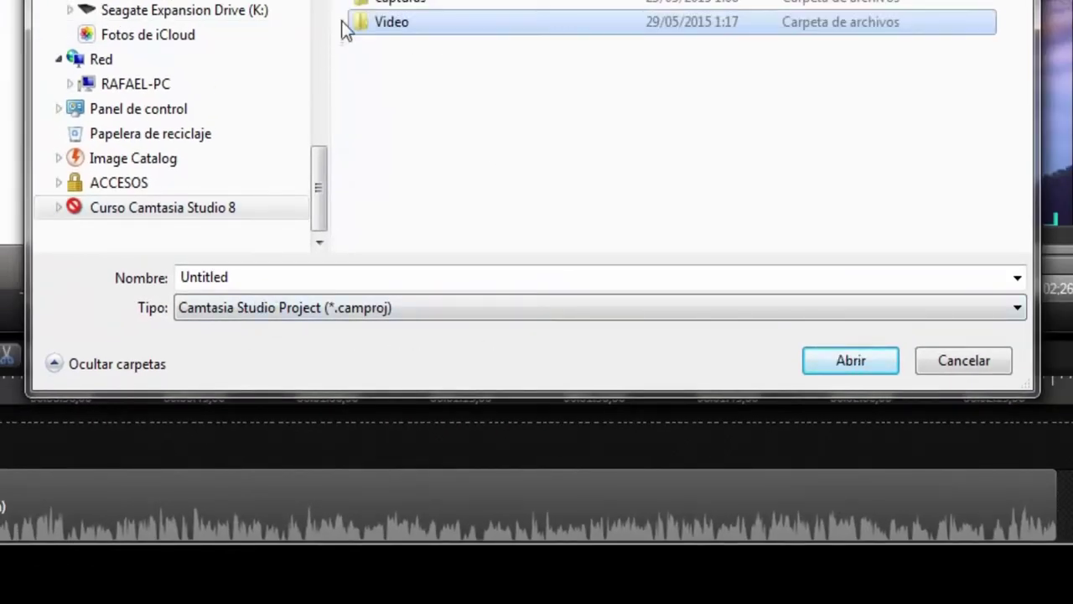
{"action": "double_click", "coordinate": [407, 16]}
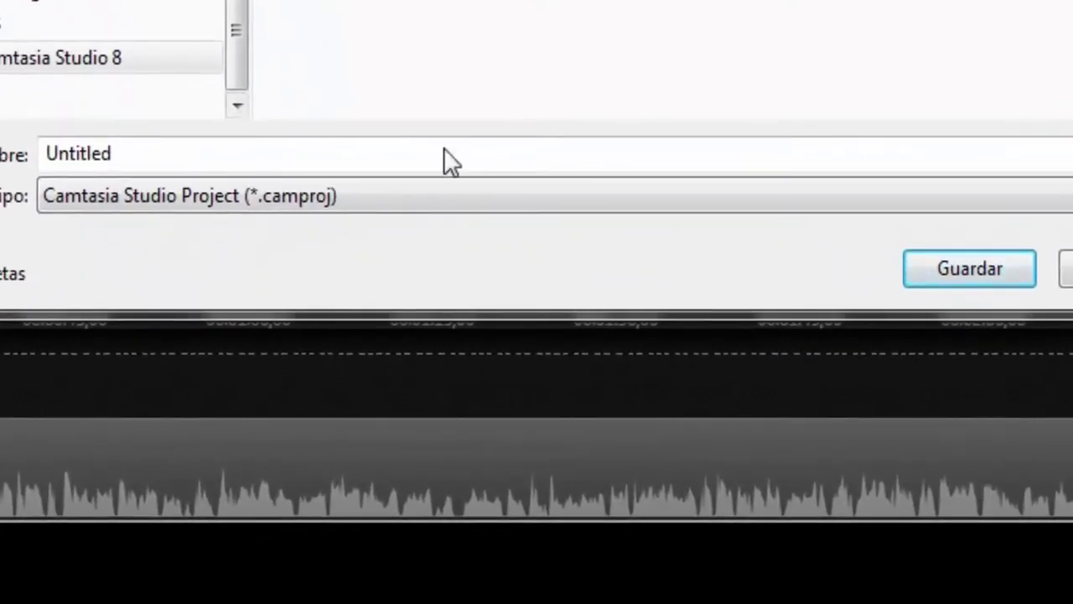
Name the project "proj pantalla", save it as a Camtasia Studio Project, and dismiss the project files notice.
{"action": "double_click", "coordinate": [123, 157]}
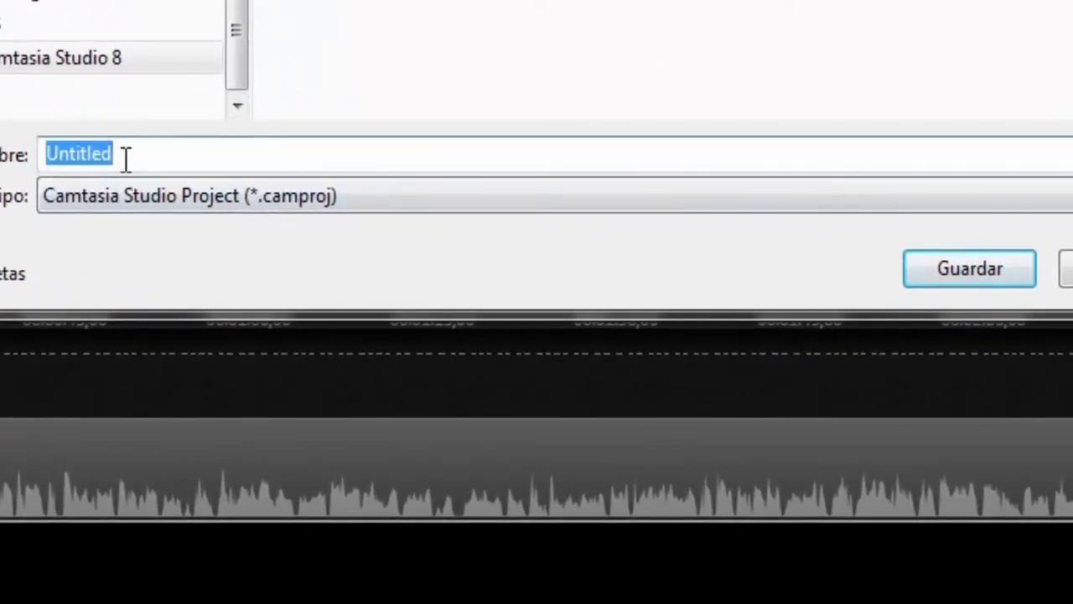
{"action": "type", "text": "pro"}
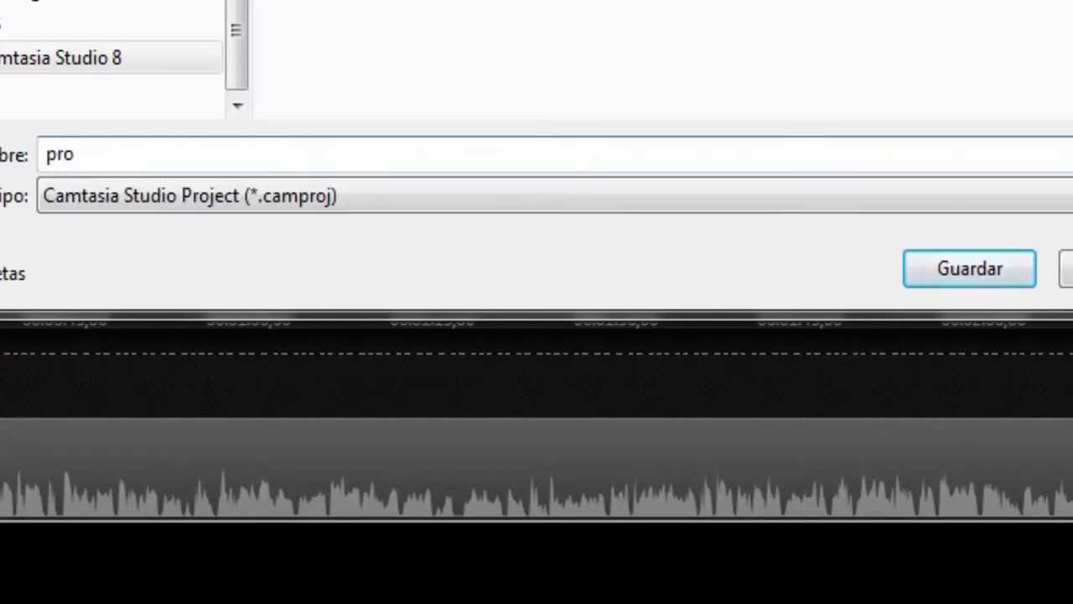
{"action": "type", "text": "j pantas"}
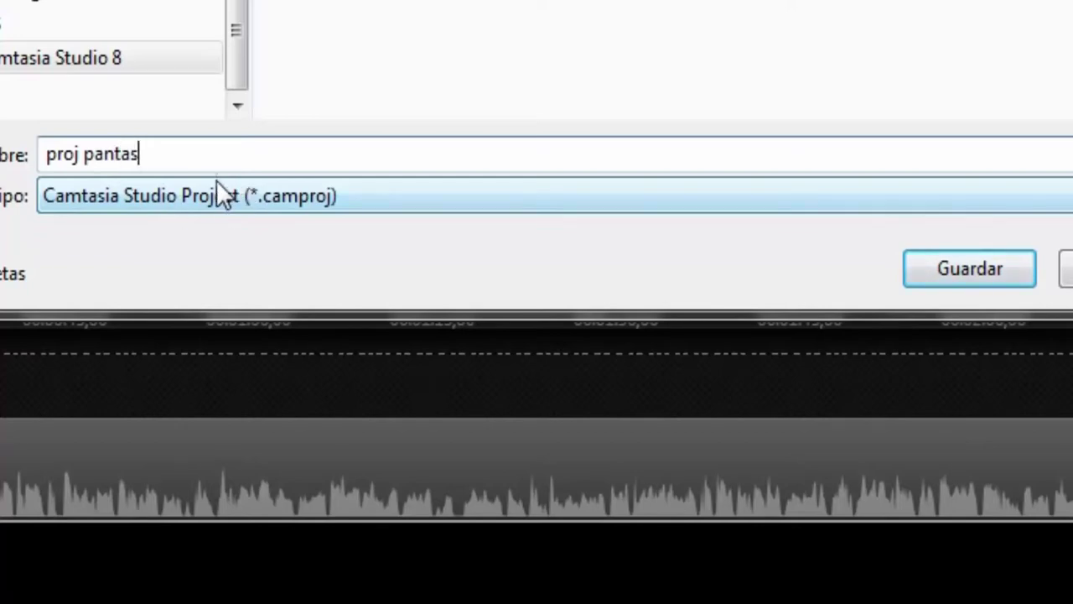
{"action": "key", "text": "BackSpace"}
{"action": "type", "text": "lla"}
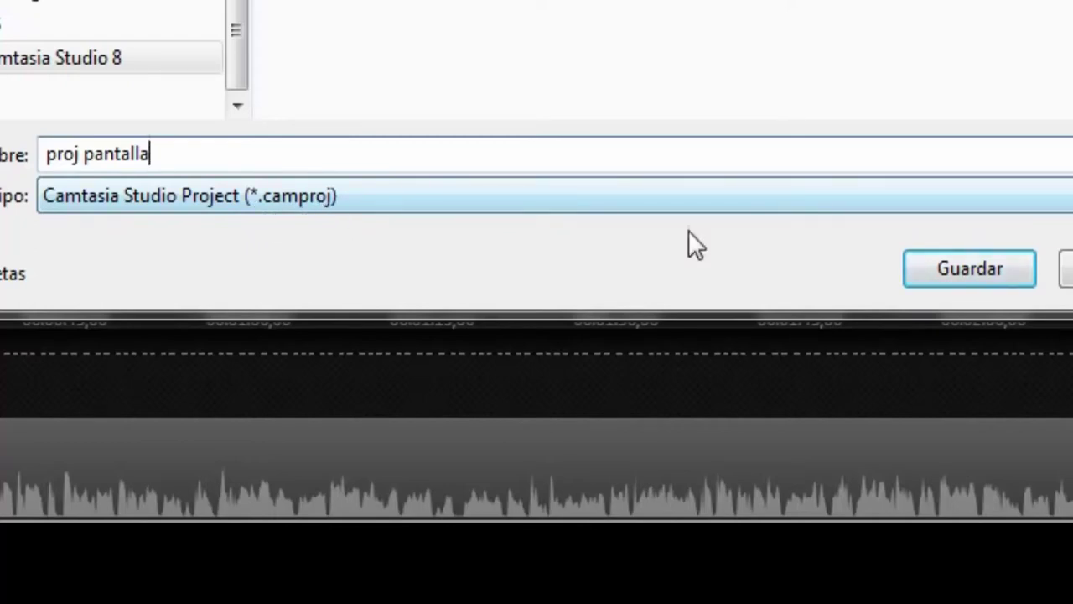
{"action": "left_click", "coordinate": [969, 268]}
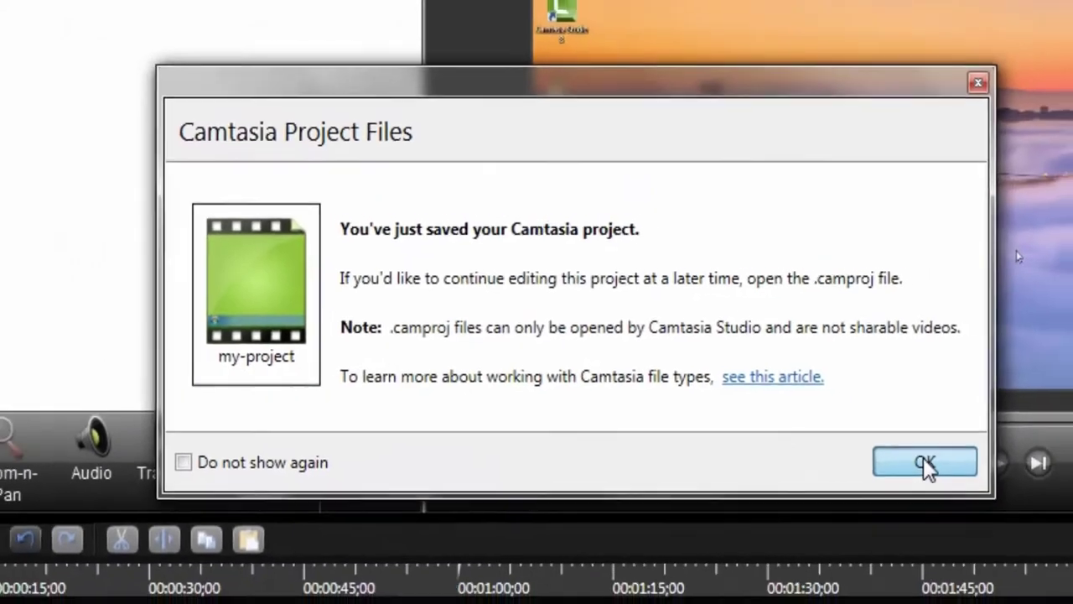
{"action": "left_click", "coordinate": [925, 466]}
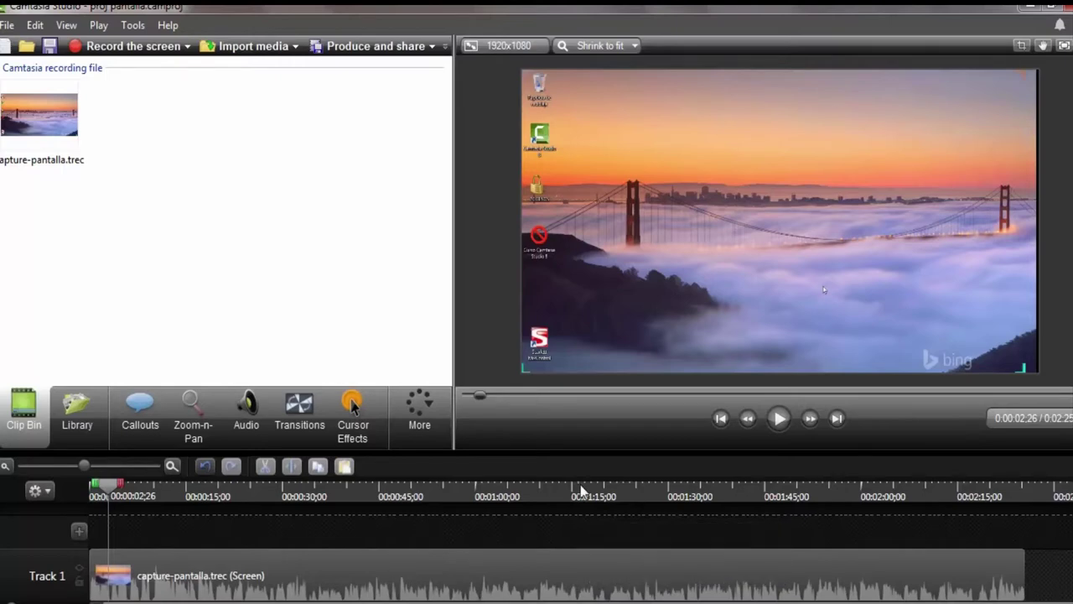
Show the library of theme media and select the capture-pantalla.trec clip on Track 1.
{"action": "left_click", "coordinate": [78, 429]}
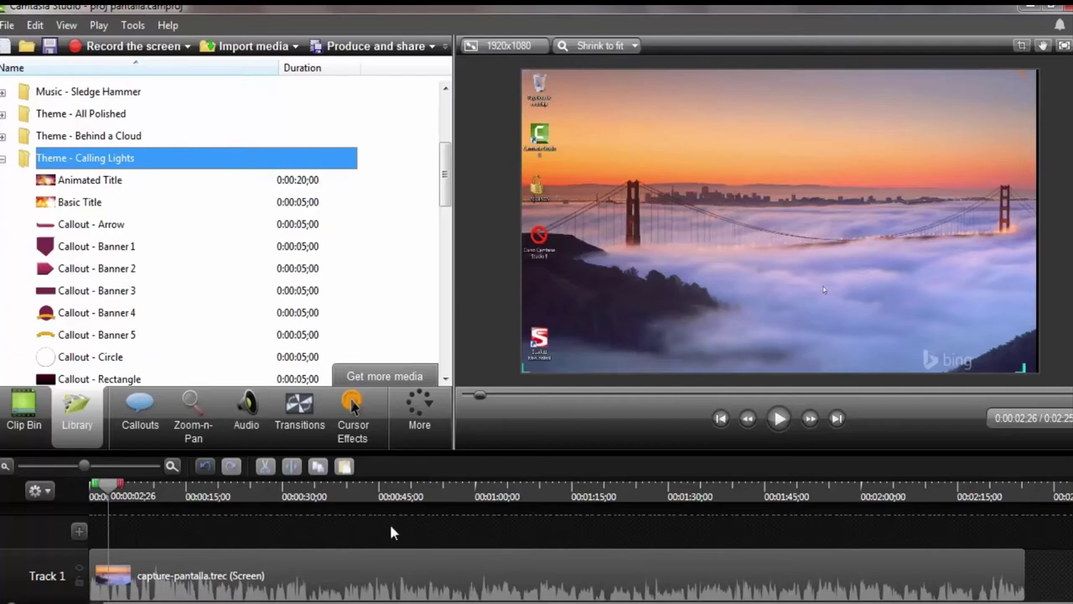
{"action": "left_click", "coordinate": [243, 597]}
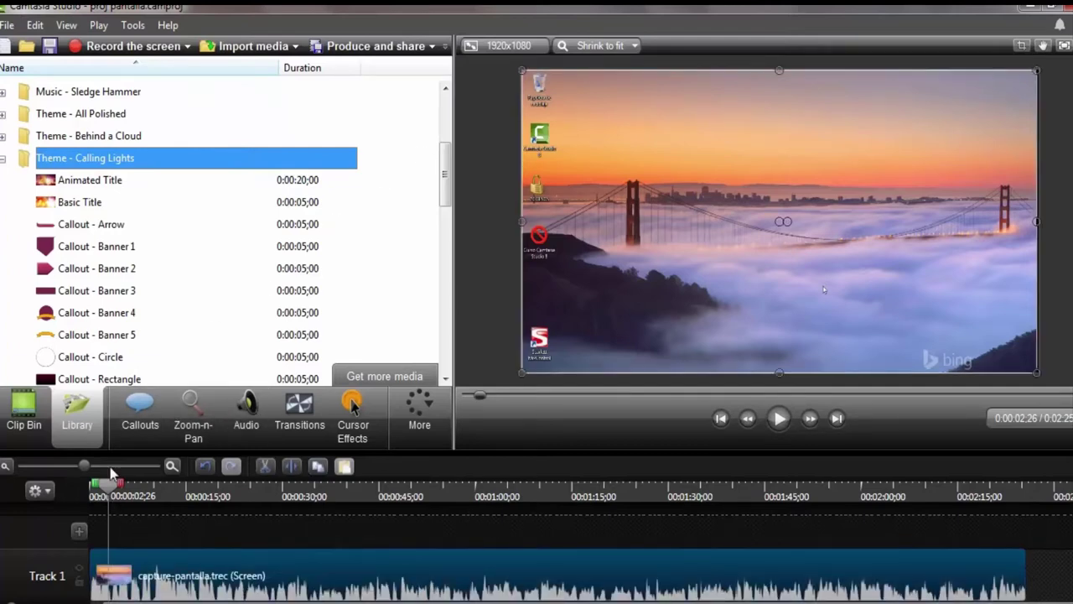